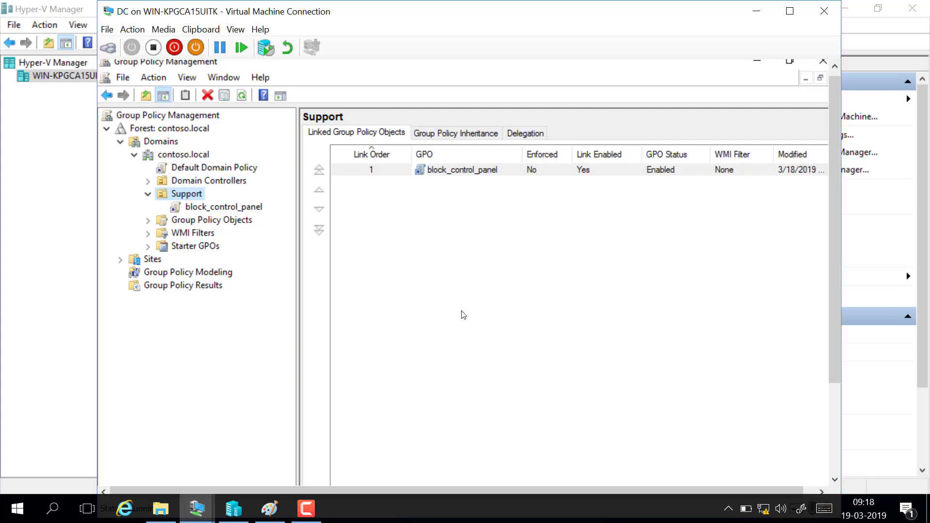
Step: Open a blank sketchpad and handwrite "Support OU" with a box around the word "Support"
left_click(801, 510)
left_click(787, 203)
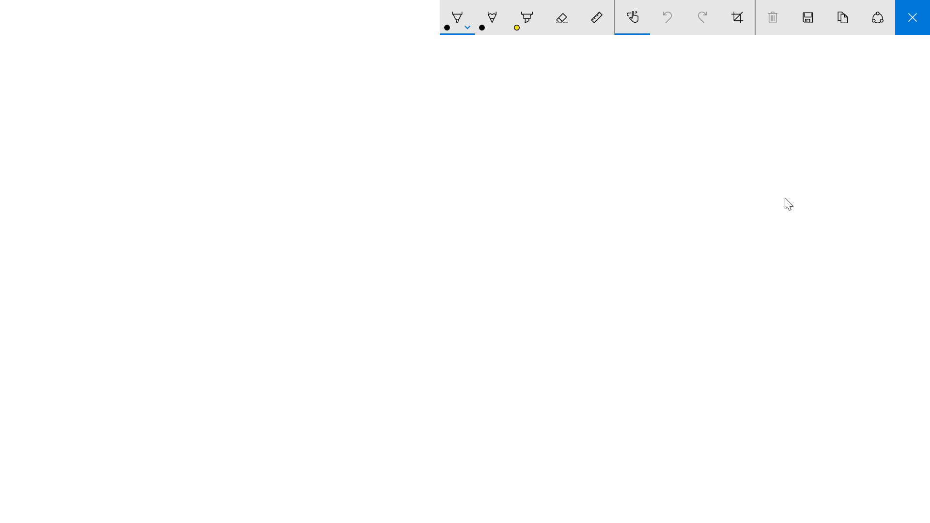
mouse_move(235, 129)
left_mouse_down()
mouse_move(226, 153)
mouse_move(248, 147)
left_mouse_up()
left_click_drag(254, 141, 259, 149)
mouse_move(269, 141)
left_mouse_down()
mouse_move(269, 171)
mouse_move(273, 147)
left_mouse_up()
mouse_move(285, 139)
left_mouse_down()
mouse_move(298, 147)
mouse_move(306, 135)
left_mouse_up()
mouse_move(318, 133)
left_mouse_down()
mouse_move(314, 150)
mouse_move(317, 133)
left_mouse_up()
left_click_drag(329, 133, 343, 145)
mouse_move(202, 121)
left_mouse_down()
mouse_move(206, 169)
mouse_move(289, 157)
mouse_move(279, 113)
mouse_move(288, 111)
mouse_move(300, 110)
mouse_move(308, 156)
left_mouse_up()
Step: Draw a connector arrow from the Support box to a lower box labelled "Asia"
mouse_move(308, 156)
left_mouse_down()
mouse_move(240, 182)
mouse_move(295, 206)
mouse_move(290, 221)
mouse_move(311, 203)
mouse_move(388, 222)
left_mouse_up()
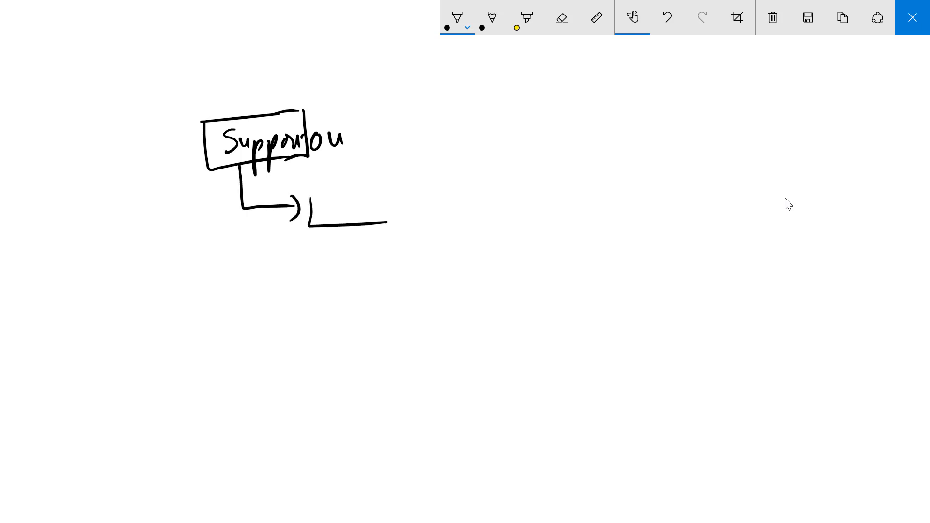
mouse_move(309, 196)
left_mouse_down()
mouse_move(386, 185)
mouse_move(386, 223)
left_mouse_up()
mouse_move(324, 219)
left_mouse_down()
mouse_move(331, 200)
mouse_move(338, 219)
left_mouse_up()
left_click_drag(325, 211, 343, 219)
mouse_move(358, 208)
left_mouse_down()
mouse_move(358, 218)
mouse_move(374, 213)
left_mouse_up()
left_click(358, 200)
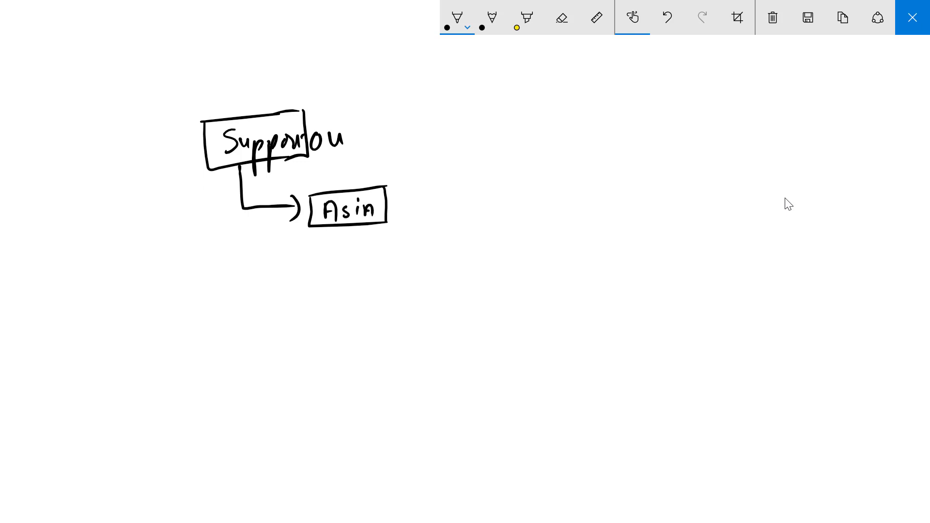
Step: Handwrite the note "Policy → Block C.P." beside the Support box with a short connecting line
mouse_move(304, 119)
left_mouse_down()
mouse_move(338, 125)
mouse_move(340, 115)
left_mouse_up()
left_click_drag(357, 114, 352, 124)
mouse_move(360, 103)
left_mouse_down()
mouse_move(360, 124)
mouse_move(368, 123)
left_mouse_up()
mouse_move(371, 111)
left_mouse_down()
mouse_move(379, 143)
mouse_move(437, 123)
mouse_move(464, 127)
left_mouse_up()
mouse_move(462, 104)
left_mouse_down()
mouse_move(466, 125)
mouse_move(495, 124)
left_mouse_up()
mouse_move(510, 114)
left_mouse_down()
mouse_move(507, 125)
mouse_move(516, 127)
left_mouse_up()
mouse_move(524, 112)
left_mouse_down()
mouse_move(523, 125)
mouse_move(574, 121)
left_mouse_up()
left_click(565, 121)
left_click_drag(575, 104, 578, 113)
left_click(598, 117)
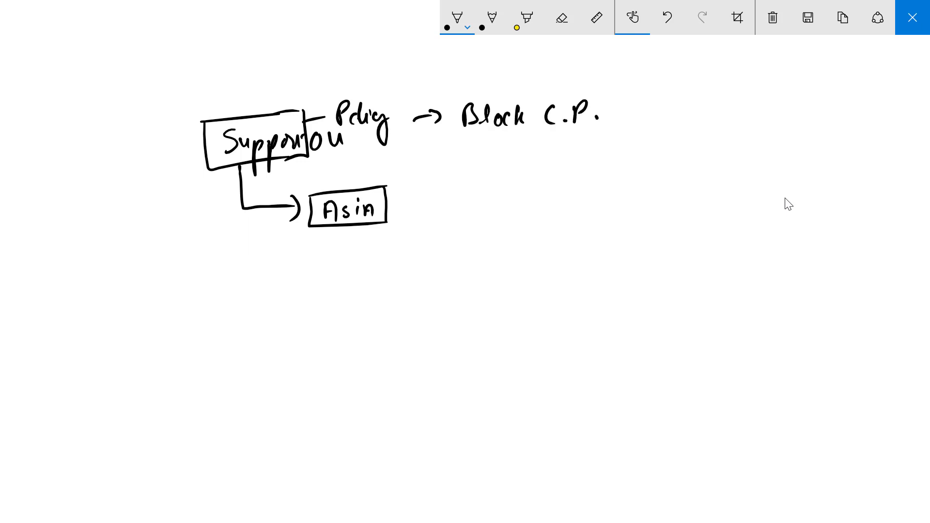
Step: Draw a line from the Asia box and handwrite "Block run" at its end
left_click_drag(387, 206, 448, 208)
mouse_move(450, 185)
left_mouse_down()
mouse_move(455, 206)
mouse_move(488, 195)
left_mouse_up()
mouse_move(494, 204)
left_mouse_down()
mouse_move(499, 194)
mouse_move(508, 206)
left_mouse_up()
mouse_move(515, 193)
left_mouse_down()
mouse_move(516, 206)
mouse_move(549, 195)
left_mouse_up()
left_click_drag(551, 194, 562, 203)
left_click_drag(570, 193, 583, 203)
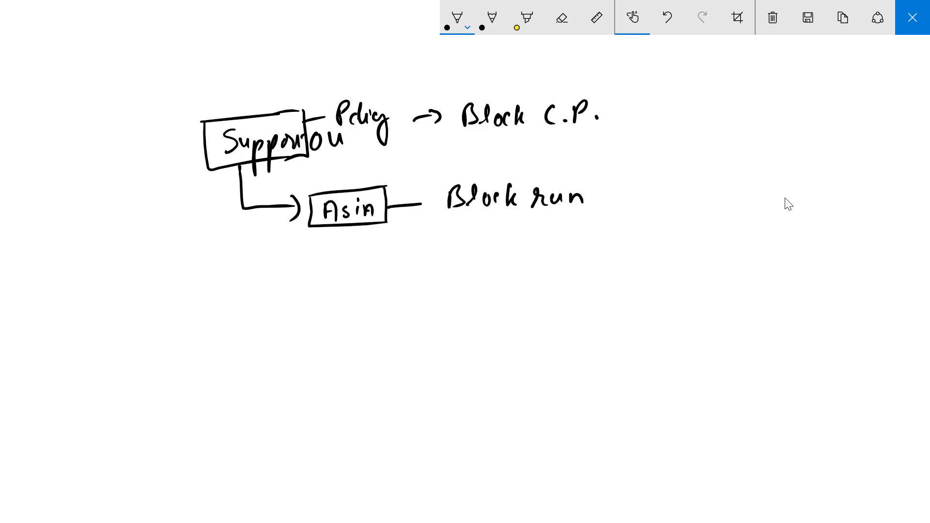
Step: Draw an arrow branching below the Asia box to the handwritten label "A1"
mouse_move(369, 226)
left_mouse_down()
mouse_move(396, 260)
mouse_move(436, 258)
mouse_move(436, 248)
left_mouse_up()
mouse_move(453, 242)
left_mouse_down()
mouse_move(455, 260)
mouse_move(450, 245)
left_mouse_up()
left_click_drag(444, 262, 467, 261)
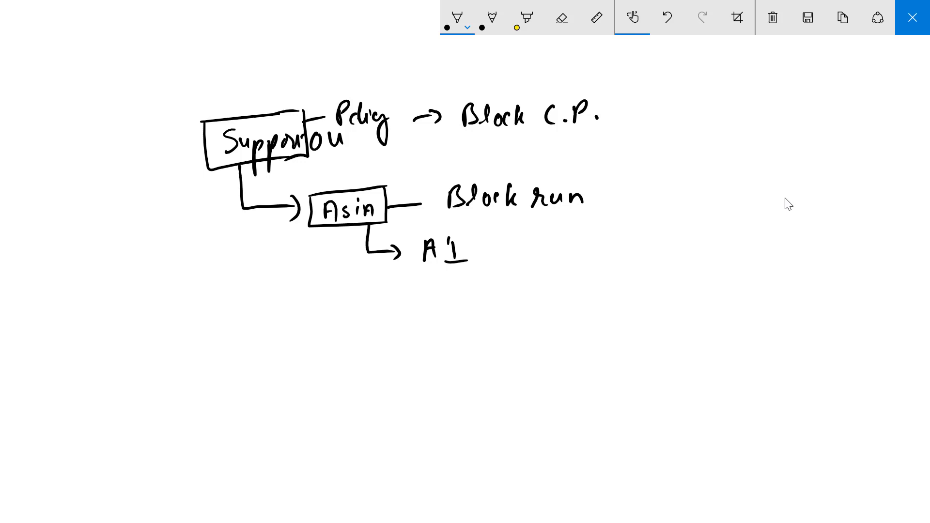
Step: Draw tick marks after "Block C.P." and "Block run", and add two arrows pointing at the Asia box
left_click_drag(610, 119, 640, 120)
left_click_drag(603, 198, 651, 202)
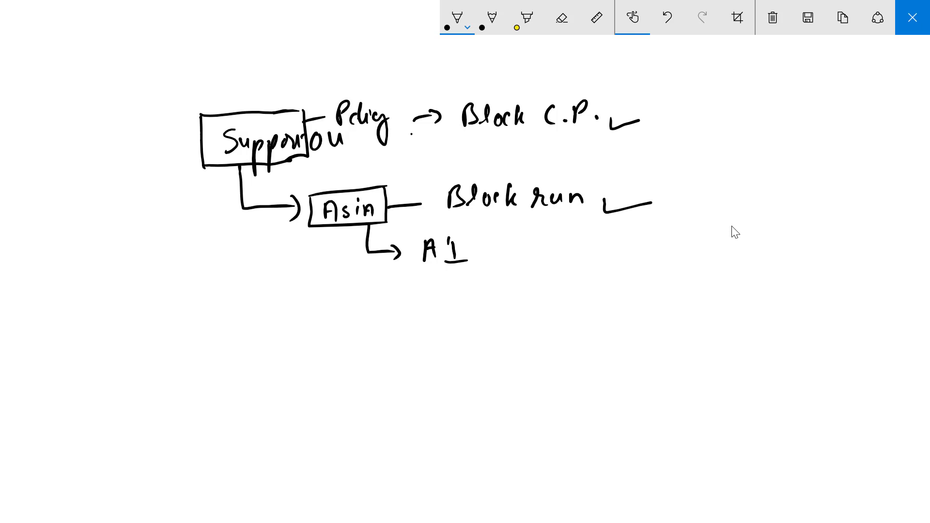
mouse_move(412, 134)
left_mouse_down()
mouse_move(383, 175)
mouse_move(402, 171)
left_mouse_up()
mouse_move(283, 257)
left_mouse_down()
mouse_move(304, 226)
mouse_move(304, 239)
left_mouse_up()
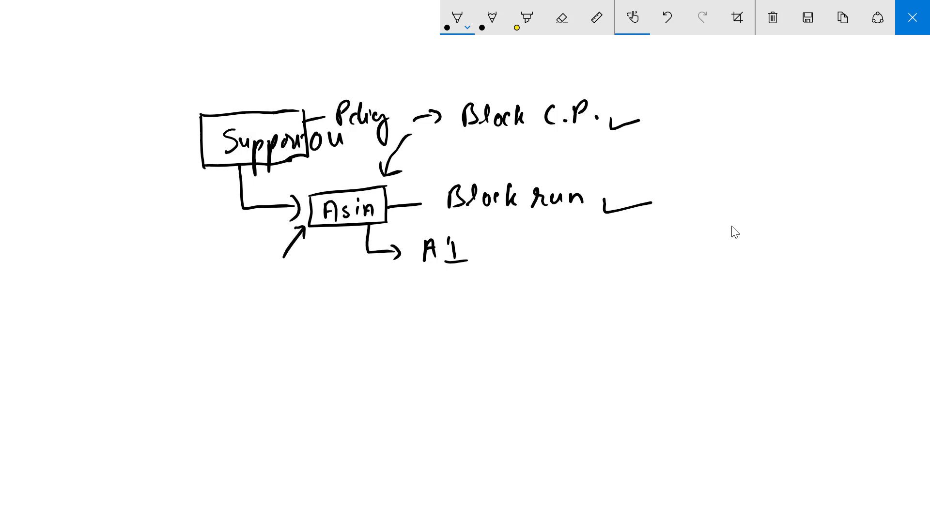
Step: Handwrite "Block Inheritance" at the tail of the arrow pointing up to the Asia box
left_click_drag(225, 276, 225, 303)
mouse_move(227, 279)
left_mouse_down()
mouse_move(237, 298)
mouse_move(260, 286)
left_mouse_up()
left_click_drag(271, 279, 274, 294)
left_click_drag(278, 270, 276, 297)
left_click_drag(285, 279, 276, 332)
left_click_drag(280, 329, 296, 331)
mouse_move(298, 321)
left_mouse_down()
mouse_move(313, 330)
mouse_move(335, 318)
left_mouse_up()
mouse_move(342, 293)
left_mouse_down()
mouse_move(334, 324)
mouse_move(344, 321)
left_mouse_up()
mouse_move(347, 310)
left_mouse_down()
mouse_move(356, 317)
mouse_move(361, 306)
left_mouse_up()
mouse_move(359, 316)
left_mouse_down()
mouse_move(369, 306)
mouse_move(372, 314)
left_mouse_up()
left_click_drag(380, 310, 388, 303)
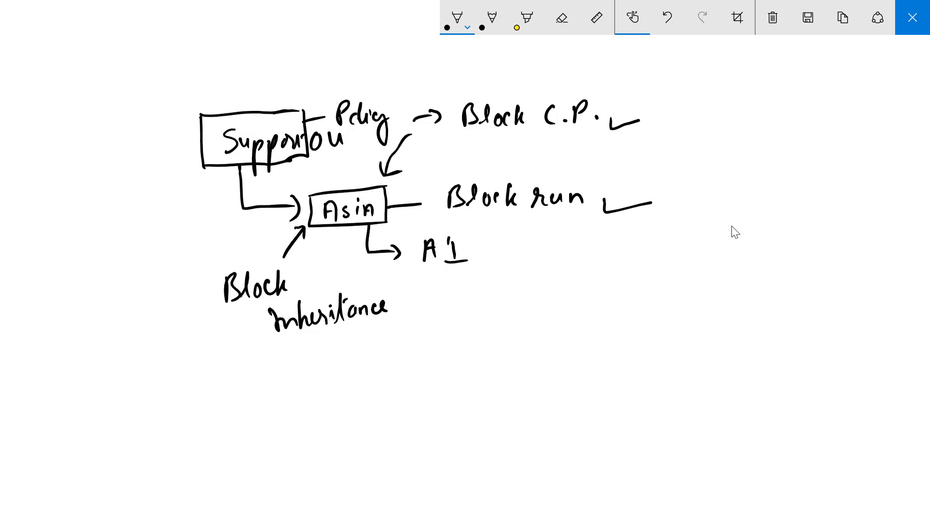
Step: Add short strokes just above the Asia box and close the sketchpad
mouse_move(321, 167)
left_mouse_down()
mouse_move(316, 182)
mouse_move(325, 181)
left_mouse_up()
mouse_move(336, 168)
left_mouse_down()
mouse_move(337, 185)
mouse_move(346, 178)
left_mouse_up()
left_click(922, 8)
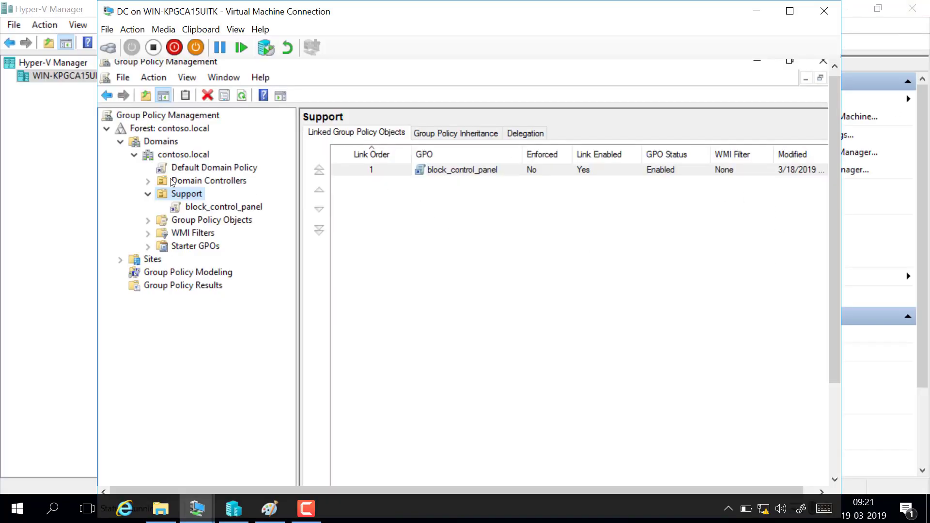
left_click(194, 194)
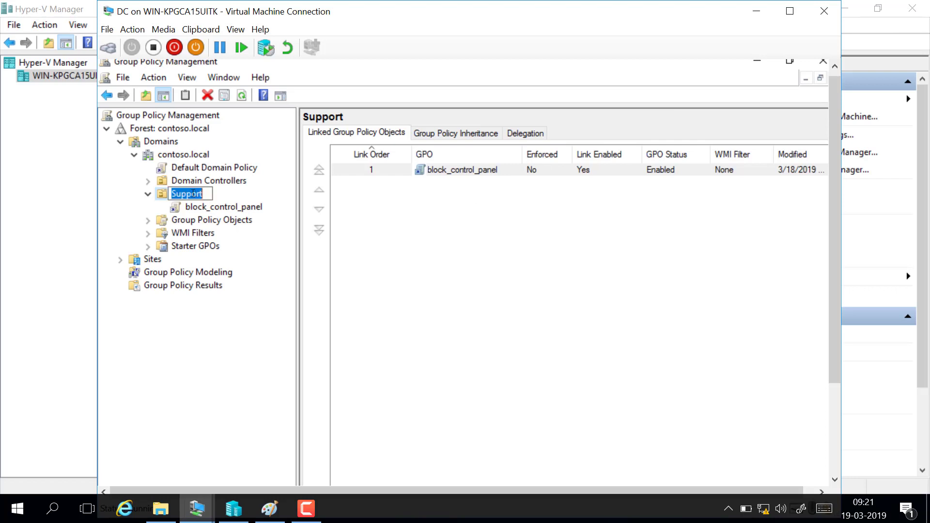
key("Escape")
left_click(180, 157)
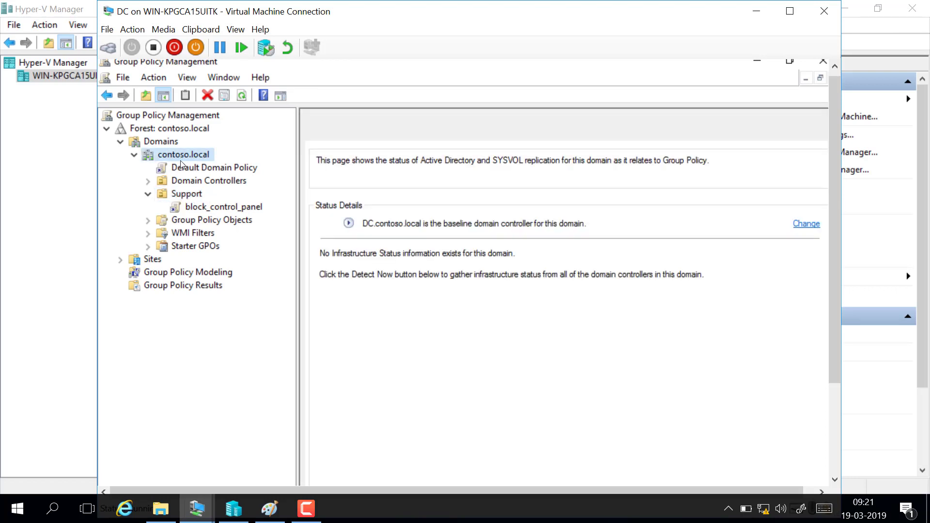
right_click(180, 160)
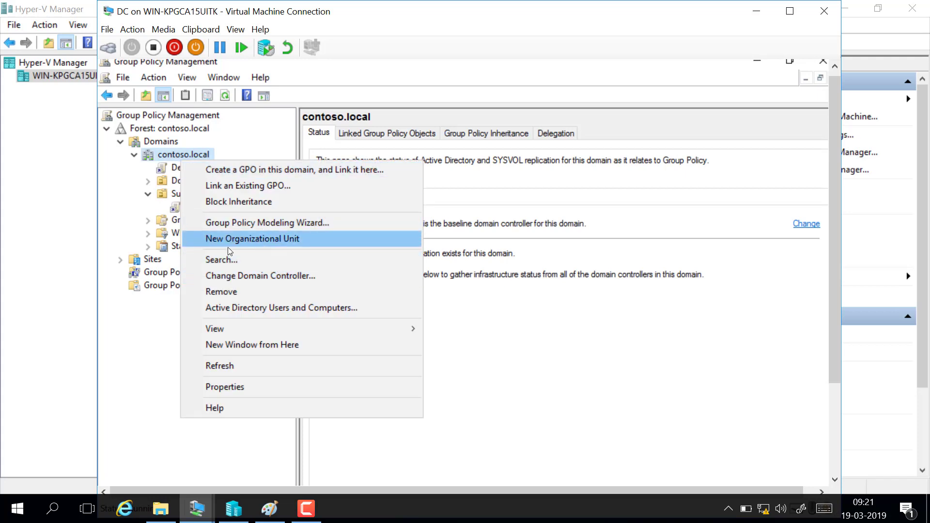
left_click(150, 338)
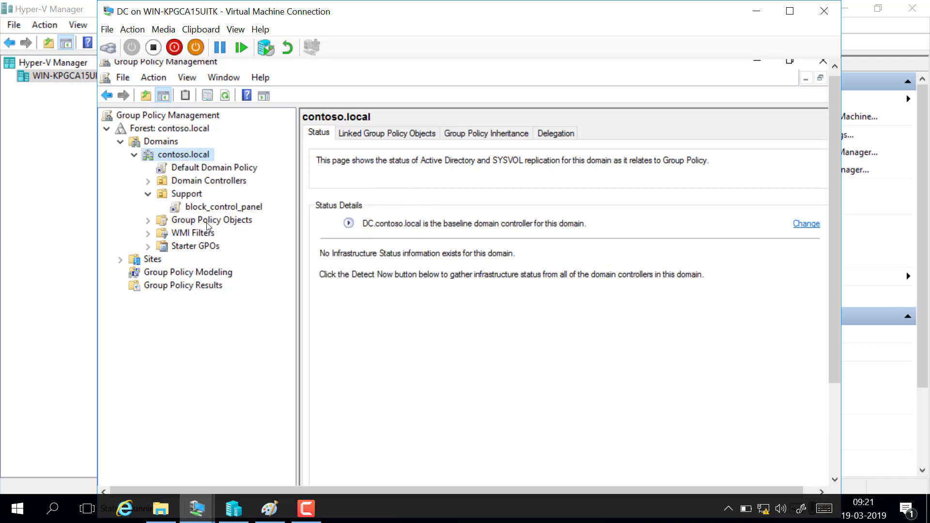
Step: Create a new organizational unit named Asia inside the Support OU
left_click(190, 195)
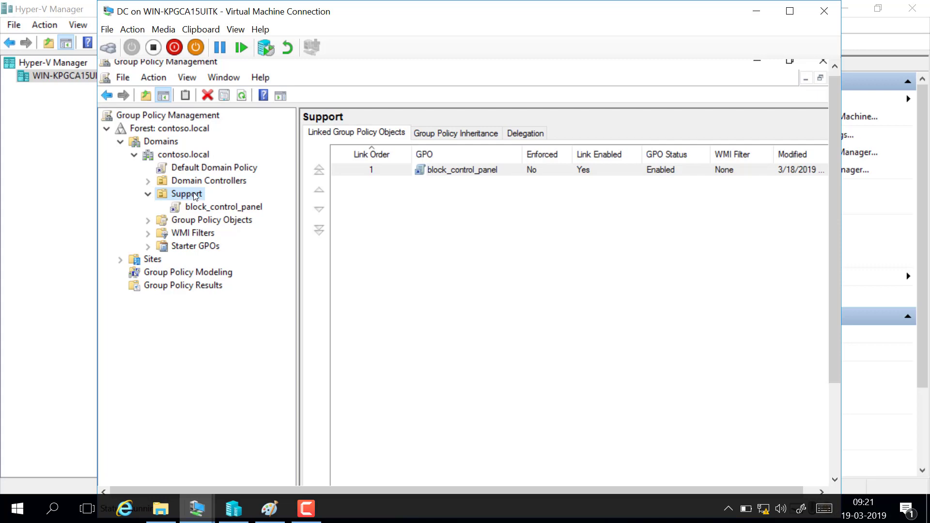
right_click(196, 196)
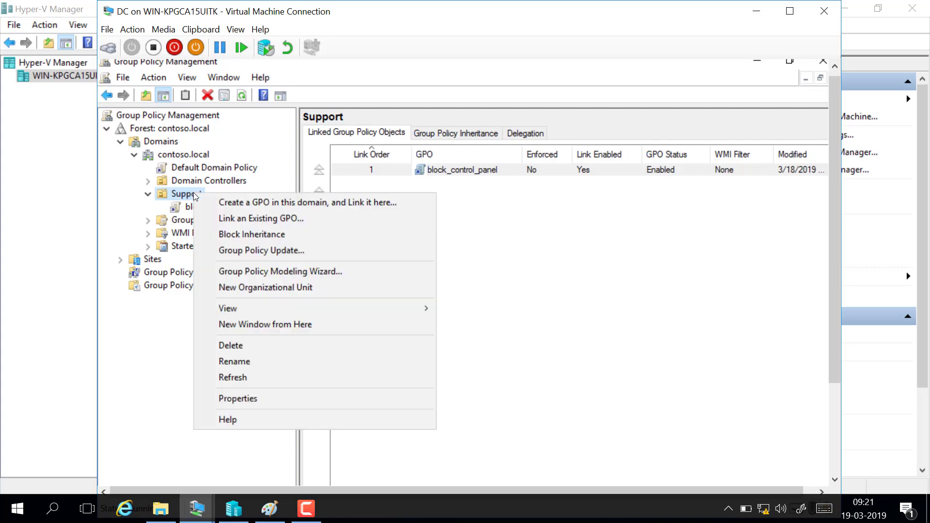
left_click(269, 288)
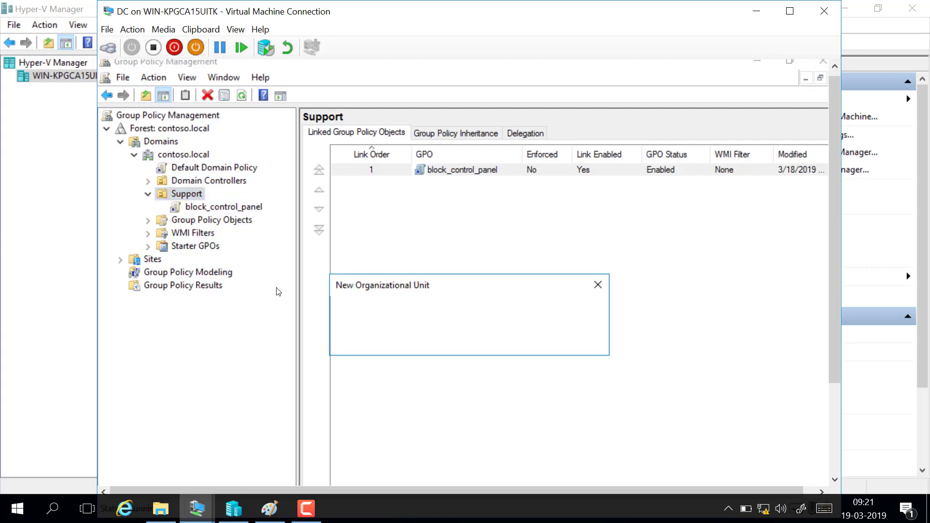
type("Asia")
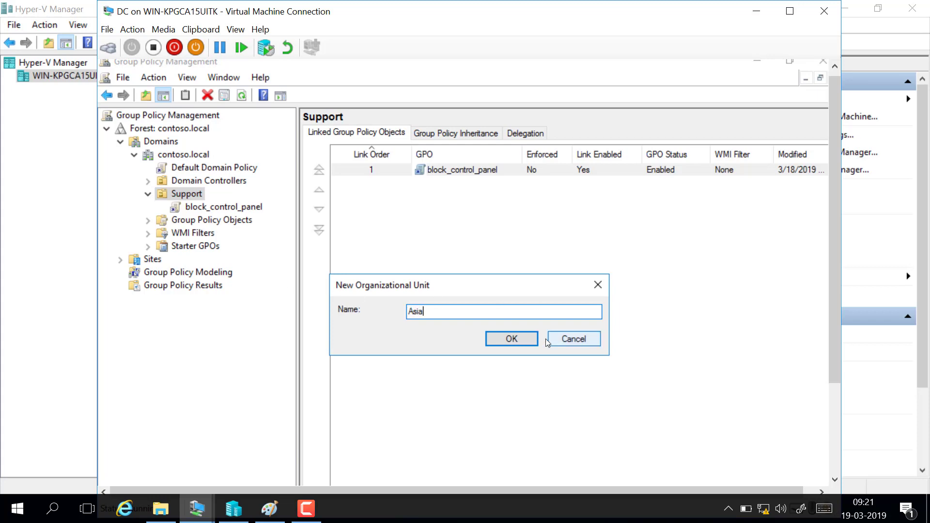
left_click(527, 343)
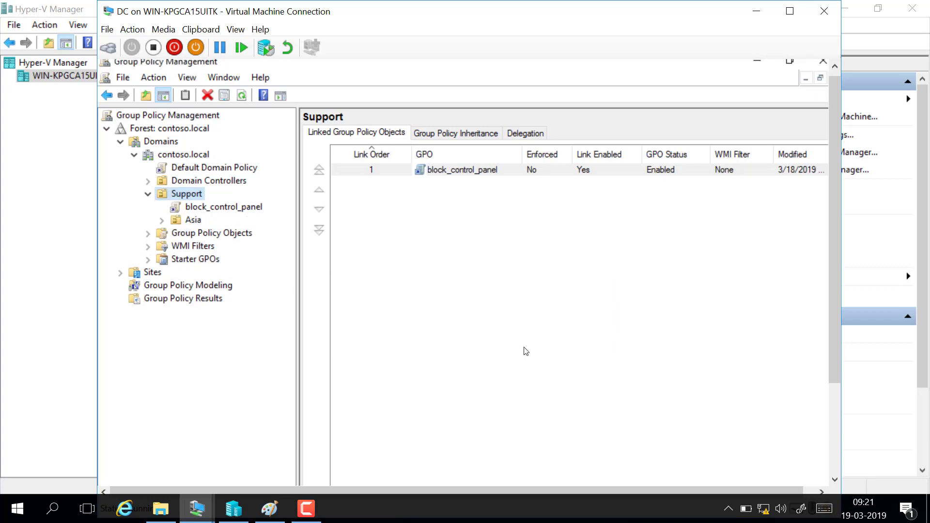
Step: Create a new GPO named "block run" and link it to the Asia OU
left_click(197, 223)
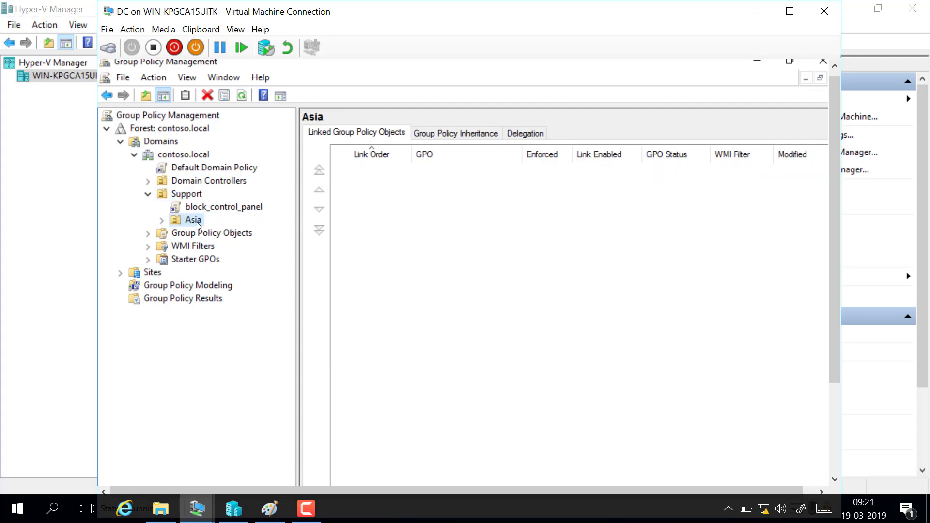
right_click(197, 220)
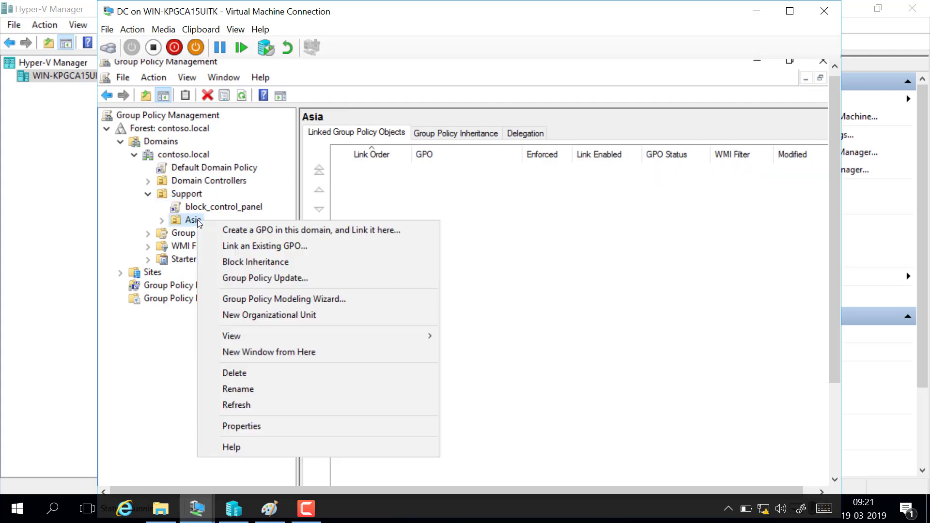
left_click(299, 237)
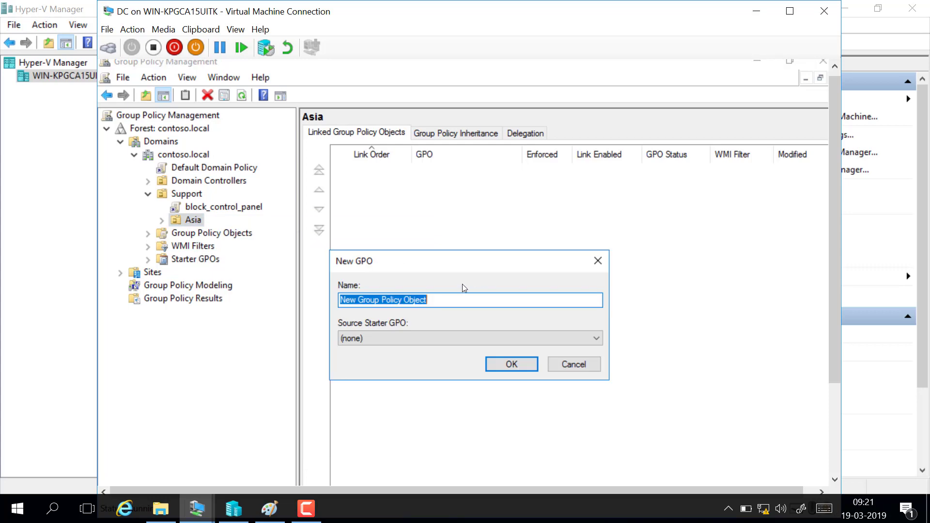
key("BackSpace")
type("bl")
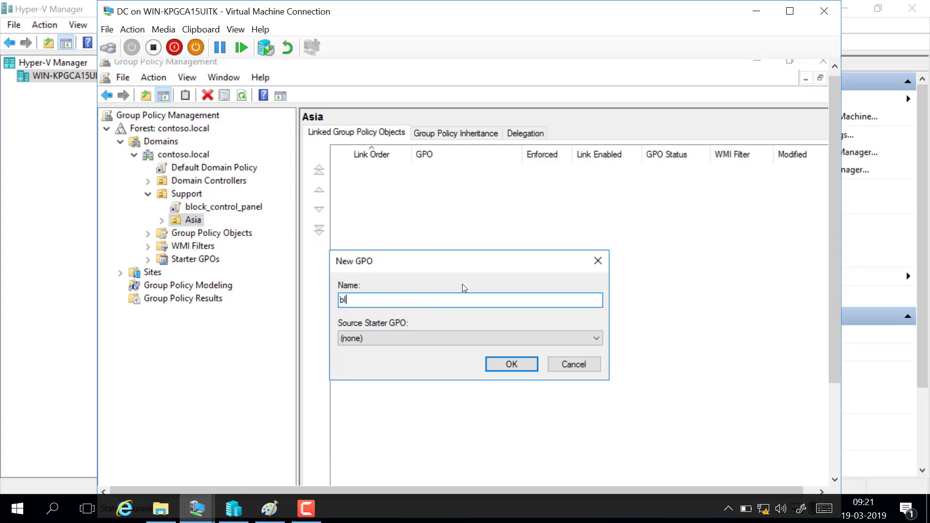
type("ock run")
left_click(511, 364)
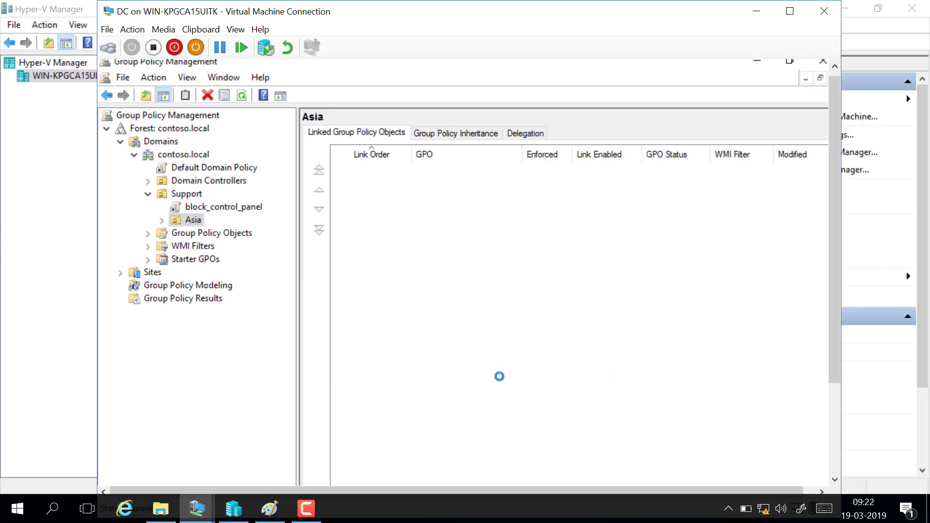
Step: Open the block run GPO under the Asia OU for editing
left_click(163, 223)
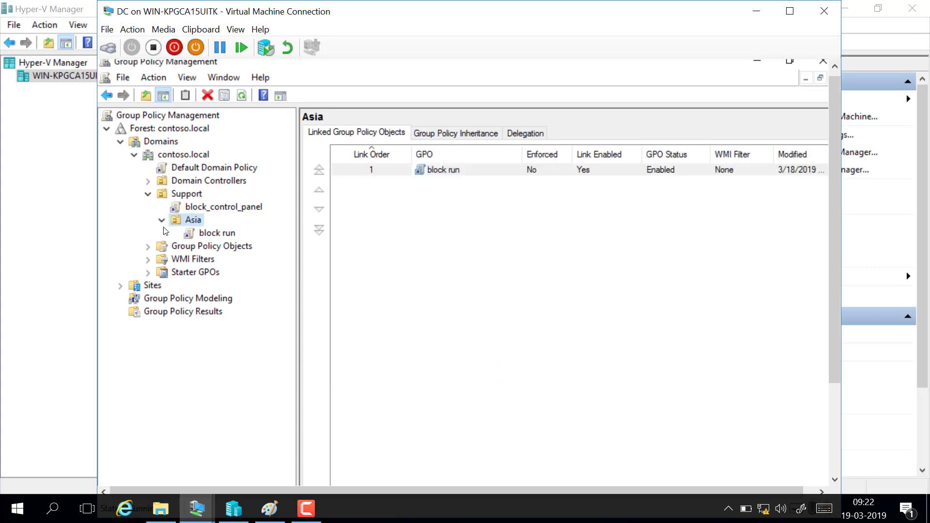
left_click(219, 233)
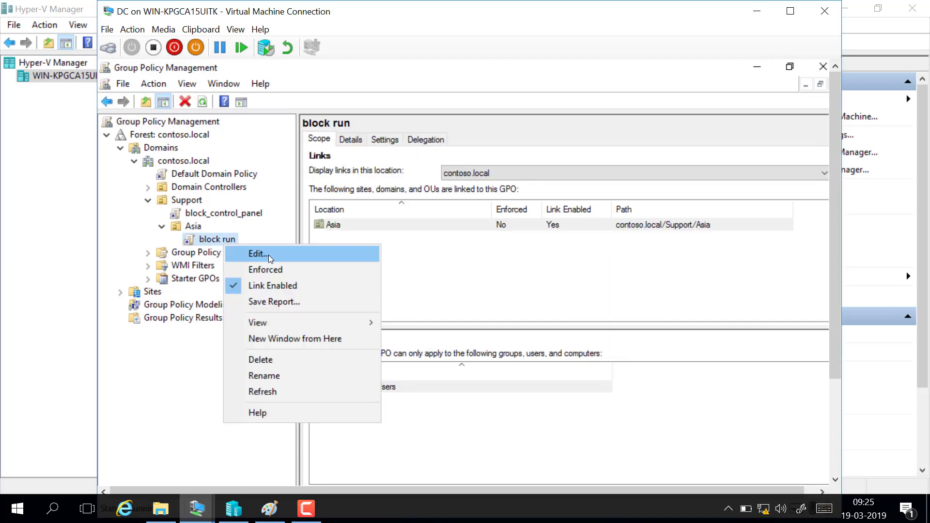
left_click(270, 258)
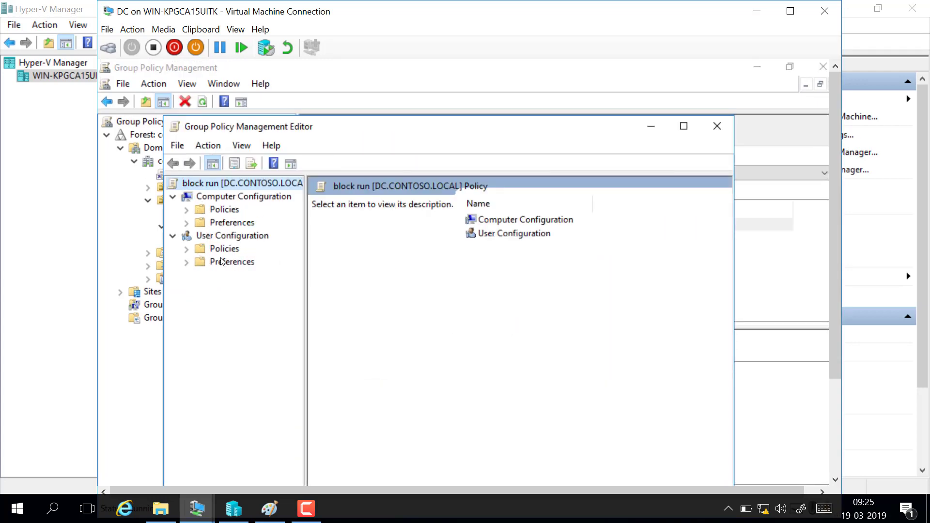
Step: Show the Start Menu and Taskbar settings in the Administrative Templates of the User Configuration policies
left_click(229, 250)
double_click(230, 252)
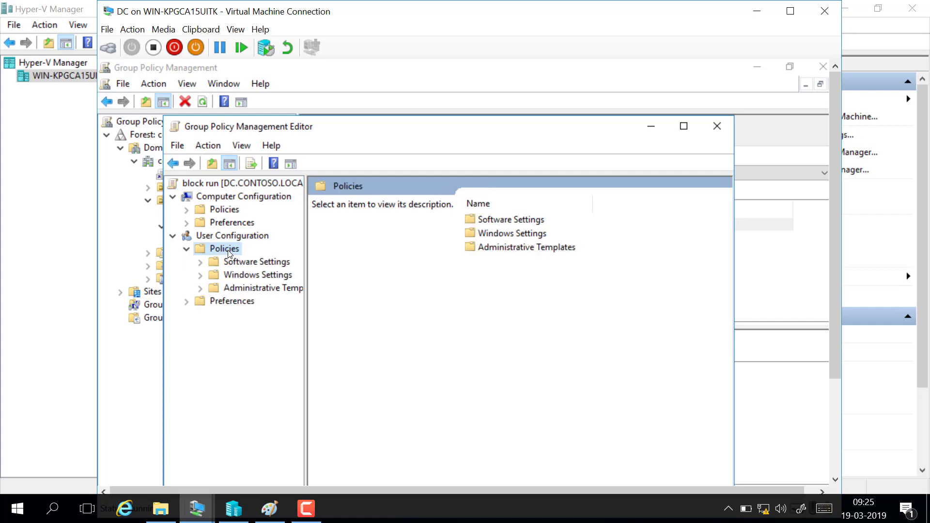
double_click(272, 287)
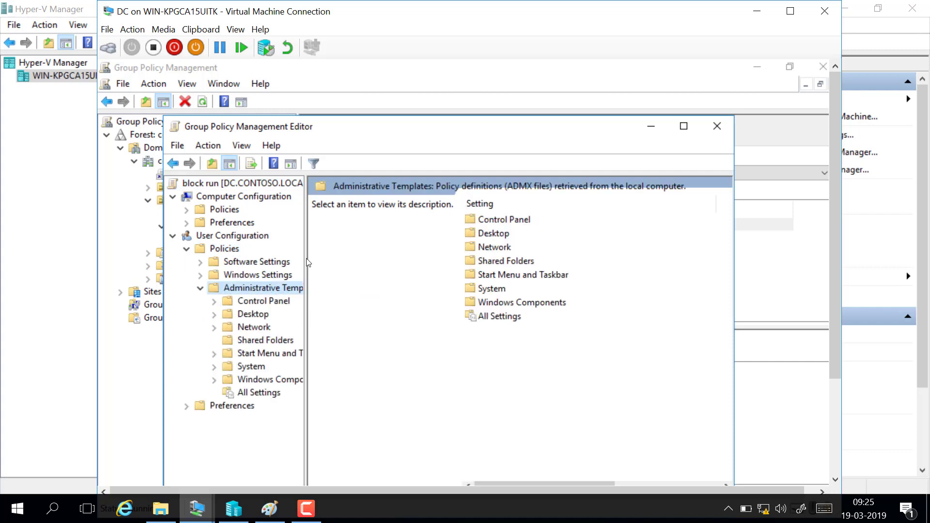
left_click_drag(307, 263, 361, 264)
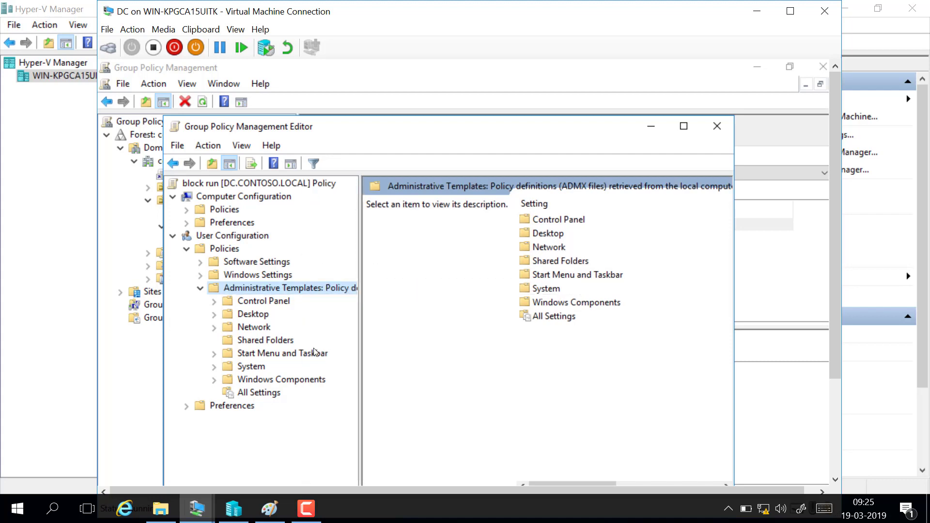
double_click(279, 356)
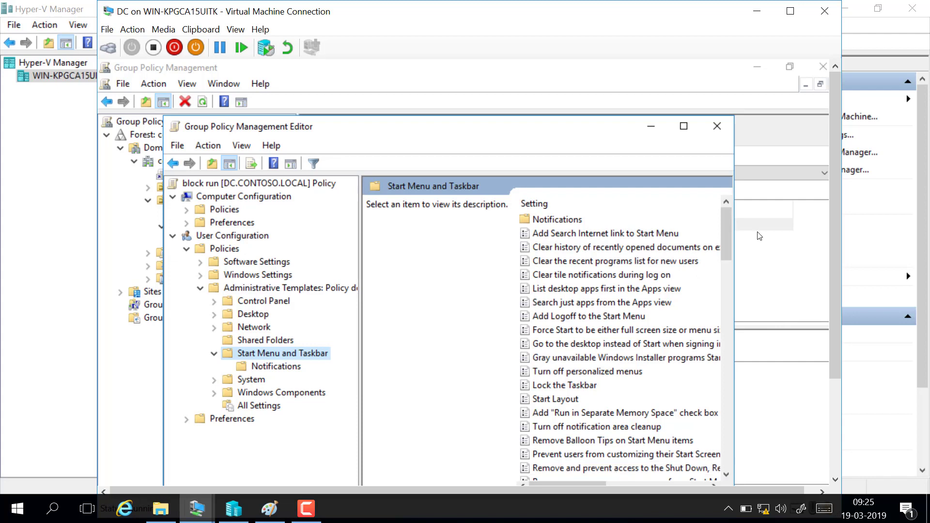
Step: Enable the "Remove Run menu from Start Menu" setting in the block run GPO and close the policy editor
left_click_drag(724, 233, 717, 302)
left_click(604, 360)
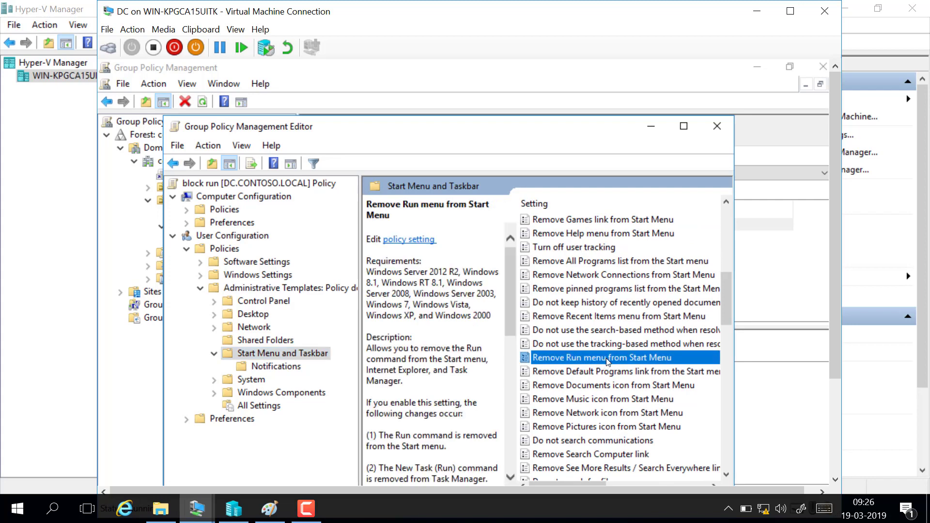
double_click(607, 361)
left_click_drag(377, 114, 429, 80)
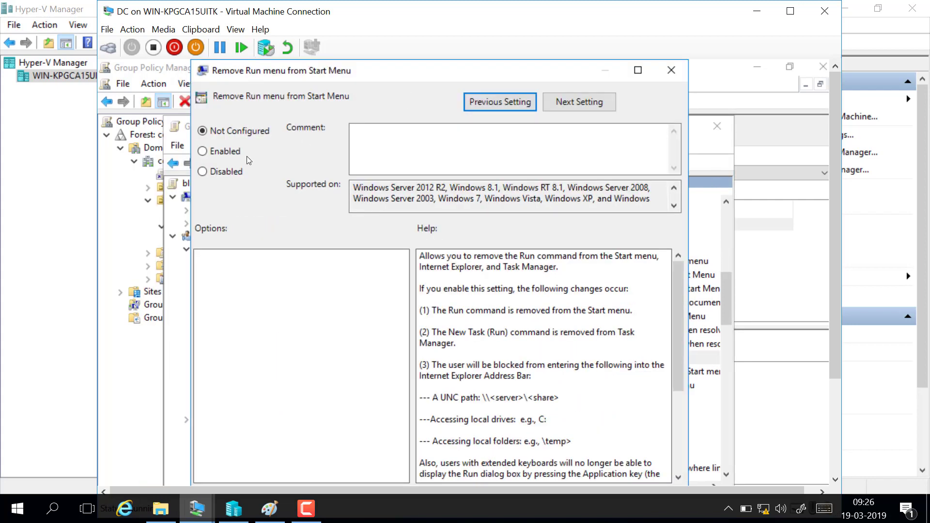
left_click(225, 156)
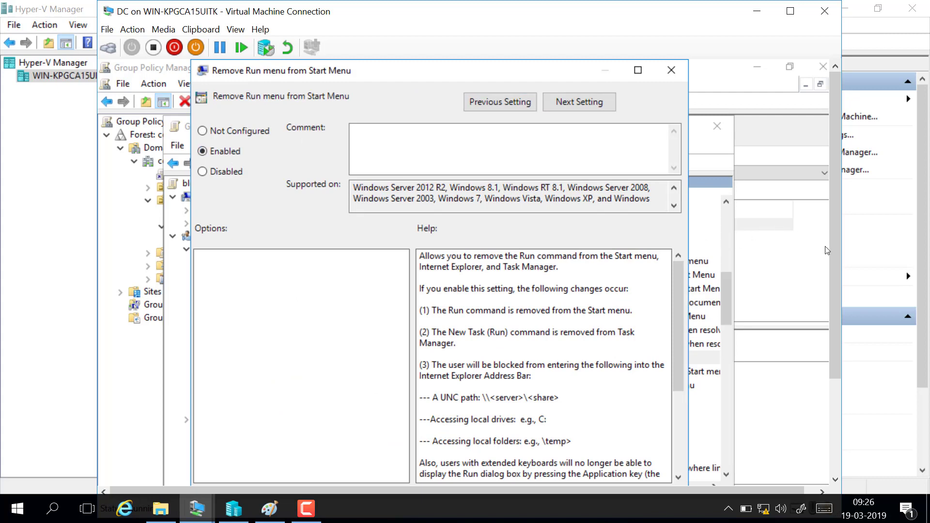
left_click_drag(834, 263, 830, 297)
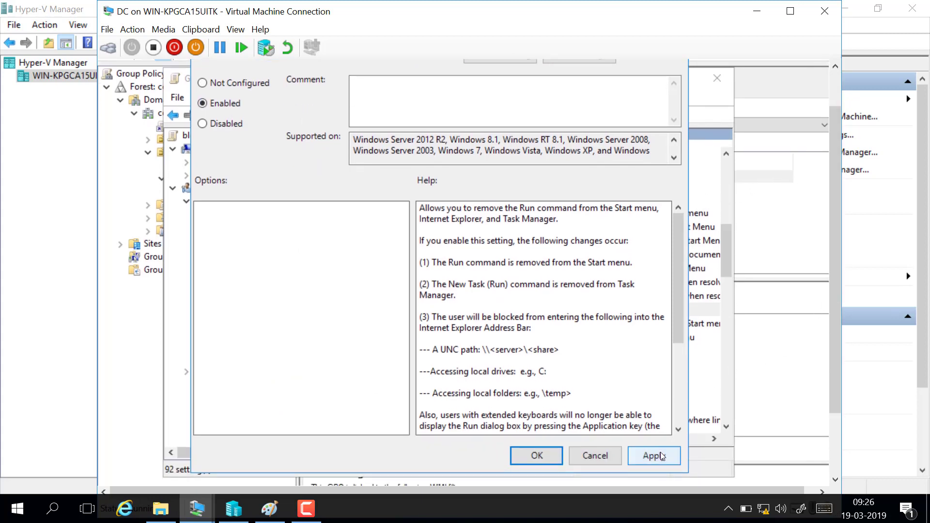
left_click(528, 457)
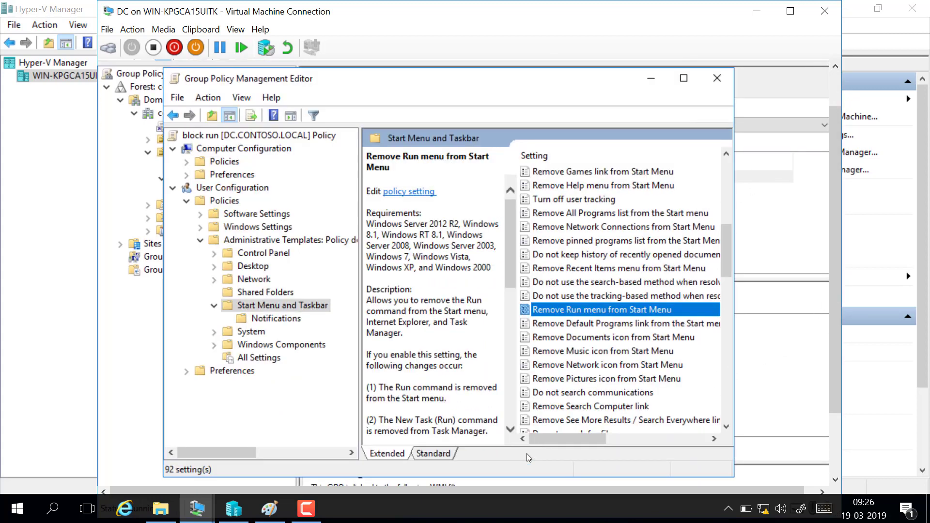
left_click(724, 83)
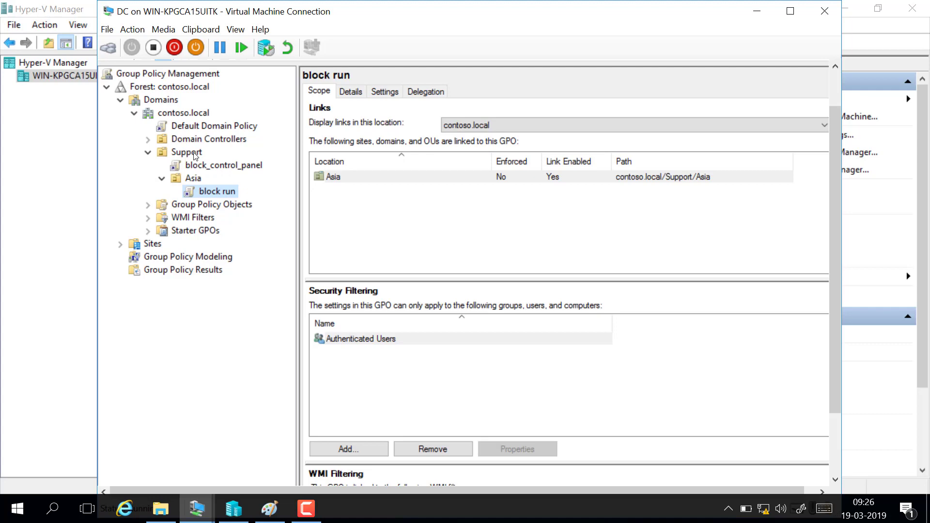
Step: Block inheritance on the Asia OU
left_click(196, 179)
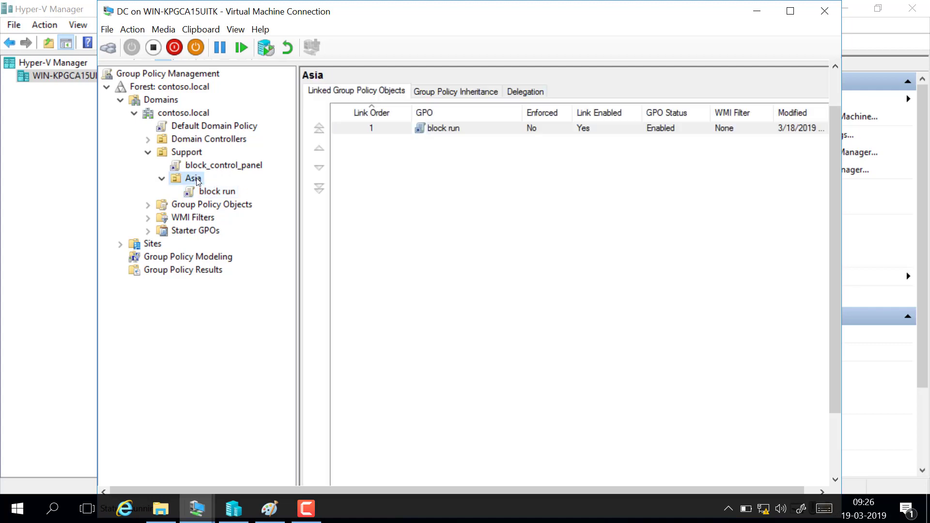
right_click(193, 180)
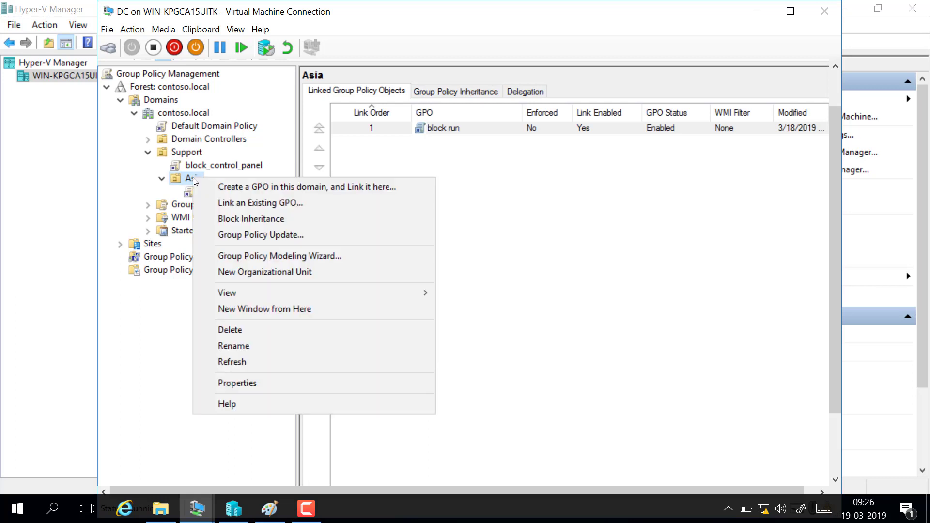
left_click(270, 219)
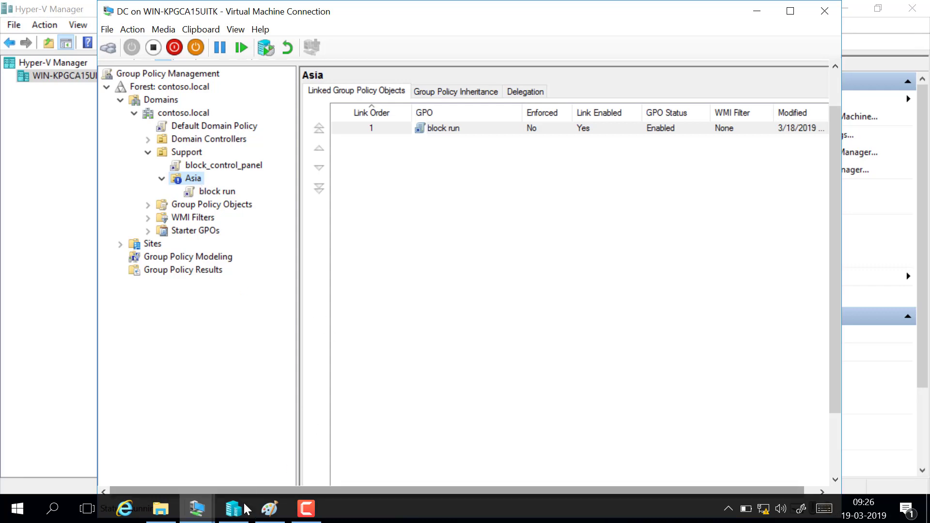
Step: Switch to the Windows Ink Sketchpad and handwrite an underlined "Policy" below the "Block run" note
left_click(802, 514)
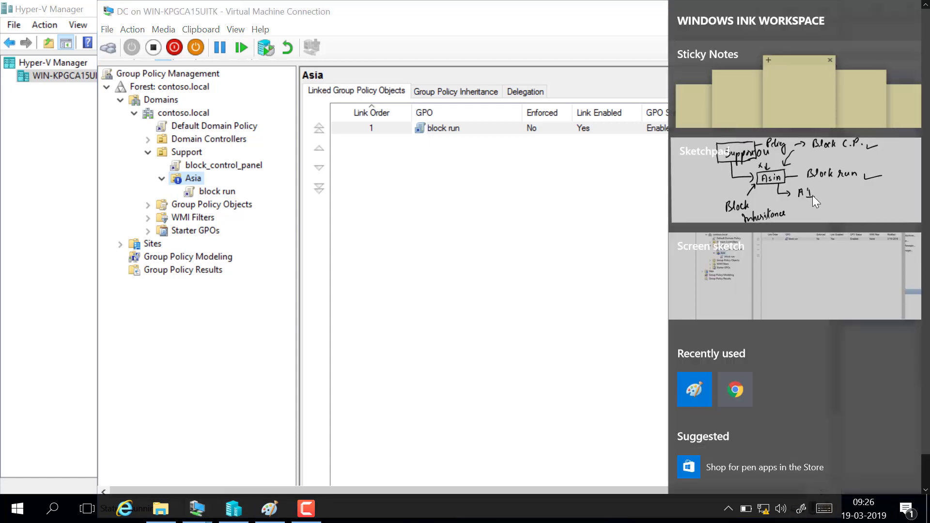
left_click(812, 196)
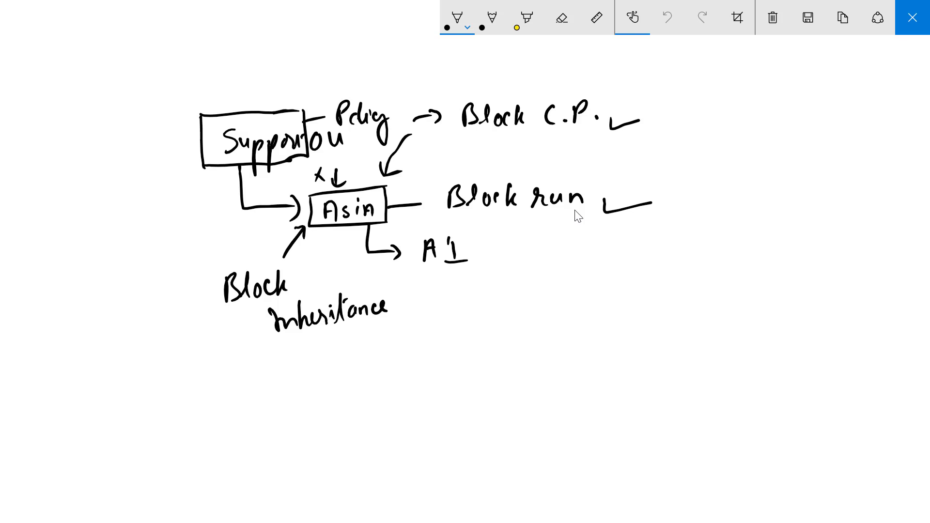
left_click_drag(505, 256, 548, 304)
left_click_drag(492, 299, 561, 286)
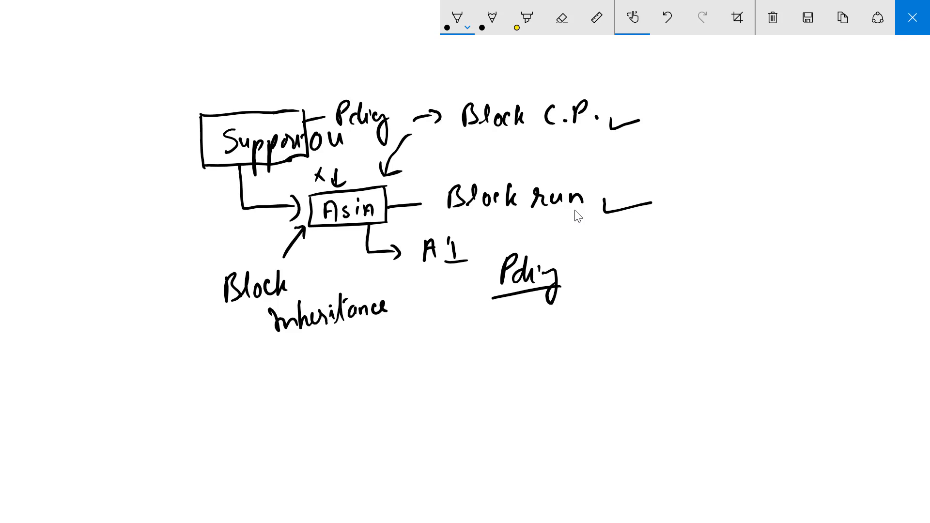
Step: Handwrite an underlined "Enforced" above the Support box and add a check mark above "Block C.P."
mouse_move(141, 74)
left_mouse_down()
mouse_move(140, 102)
mouse_move(152, 75)
left_mouse_up()
left_click_drag(141, 88, 151, 87)
left_click_drag(142, 101, 168, 96)
left_click_drag(182, 72, 178, 122)
mouse_move(189, 86)
left_mouse_down()
mouse_move(186, 99)
mouse_move(195, 86)
mouse_move(201, 94)
left_mouse_up()
left_click_drag(213, 87, 211, 94)
left_click_drag(226, 81, 228, 99)
left_click_drag(164, 107, 236, 90)
left_click_drag(507, 88, 560, 76)
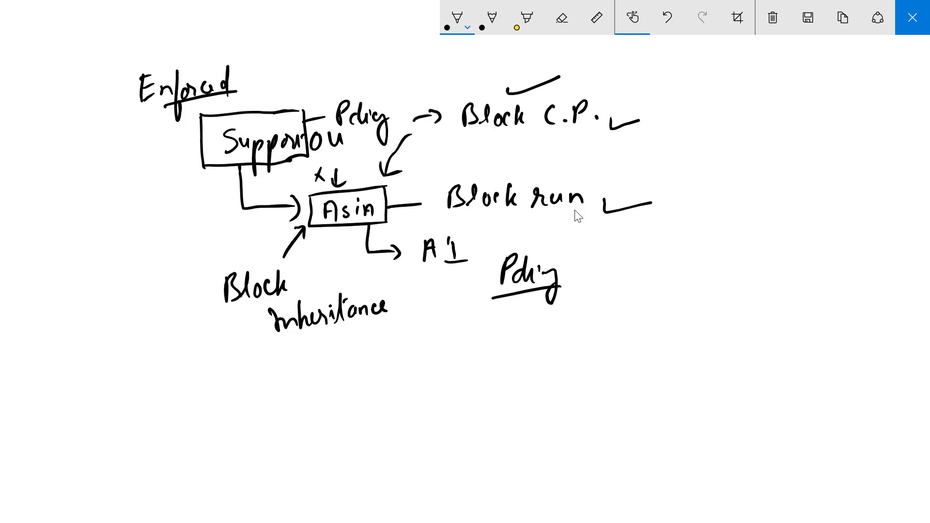
Step: Mark the enforced flow by underlining "Block C.P.", drawing an arrow to "Block run", bracketing A1 and checking "Enforced", closing the sketch
left_click_drag(468, 131, 574, 128)
left_click_drag(453, 137, 439, 180)
left_click_drag(439, 180, 451, 176)
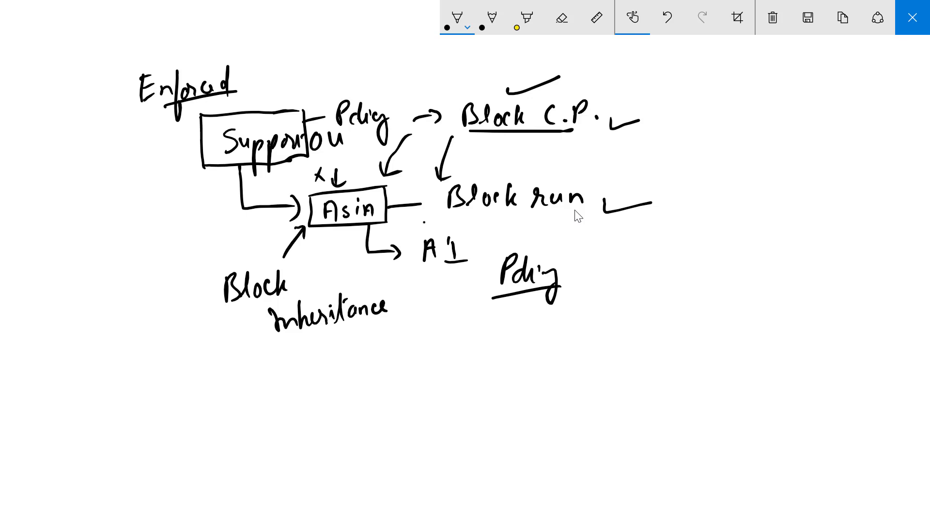
left_click_drag(425, 221, 432, 278)
mouse_move(250, 71)
left_mouse_down()
mouse_move(252, 82)
mouse_move(310, 62)
left_mouse_up()
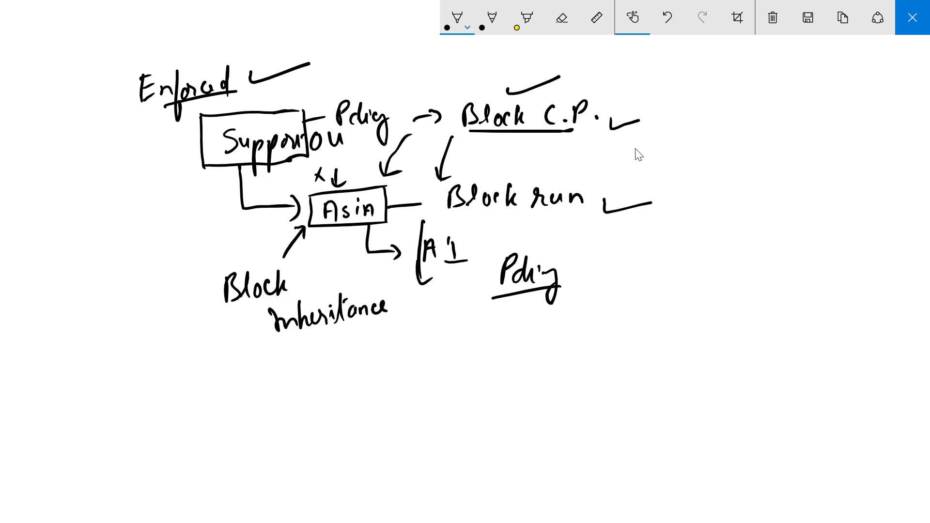
left_click(915, 28)
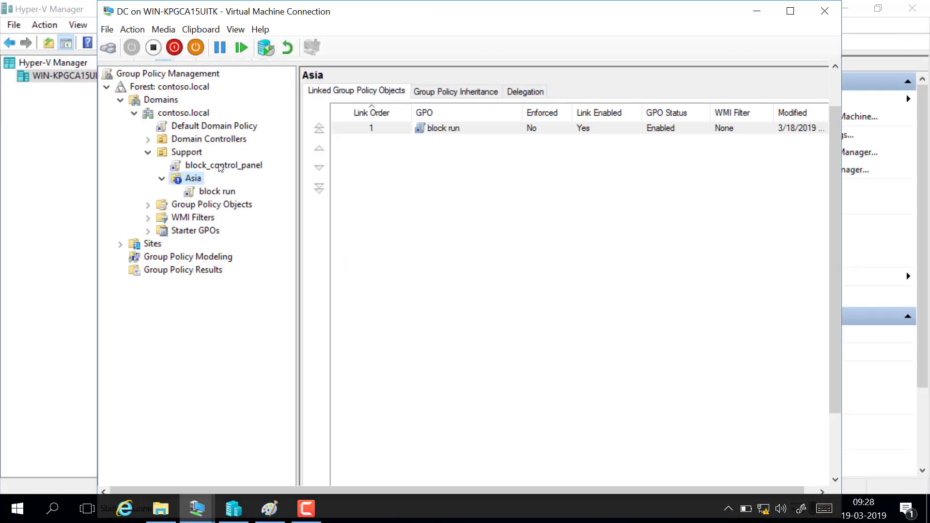
Step: Set the block_control_panel GPO link under the Support OU to Enforced
left_click(233, 168)
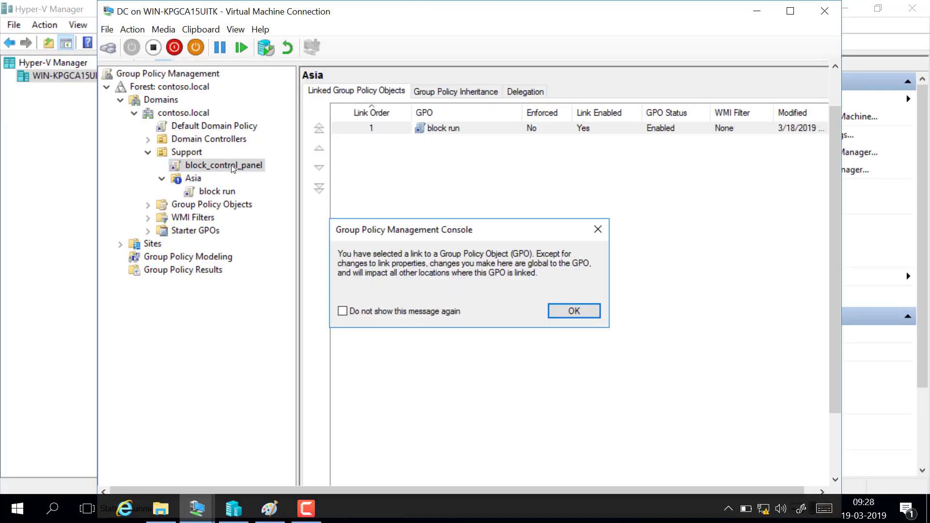
left_click(598, 230)
right_click(246, 165)
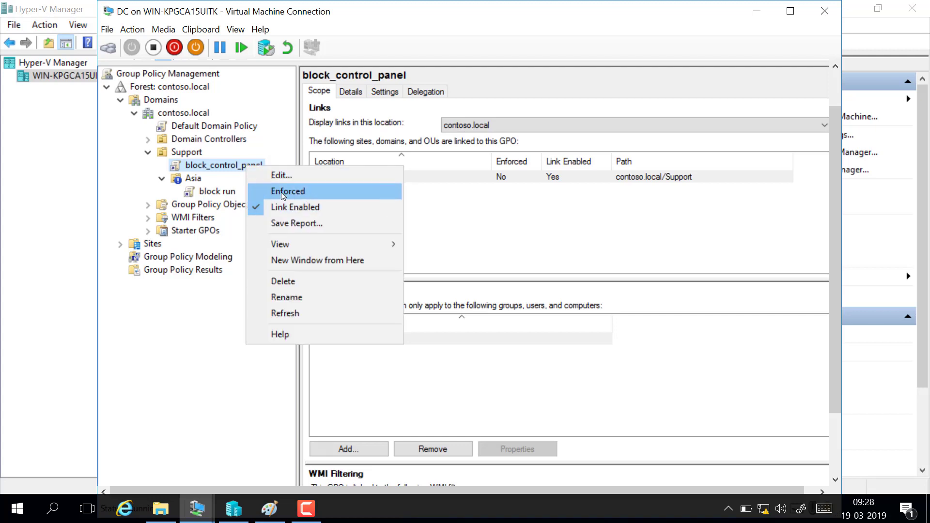
left_click(306, 193)
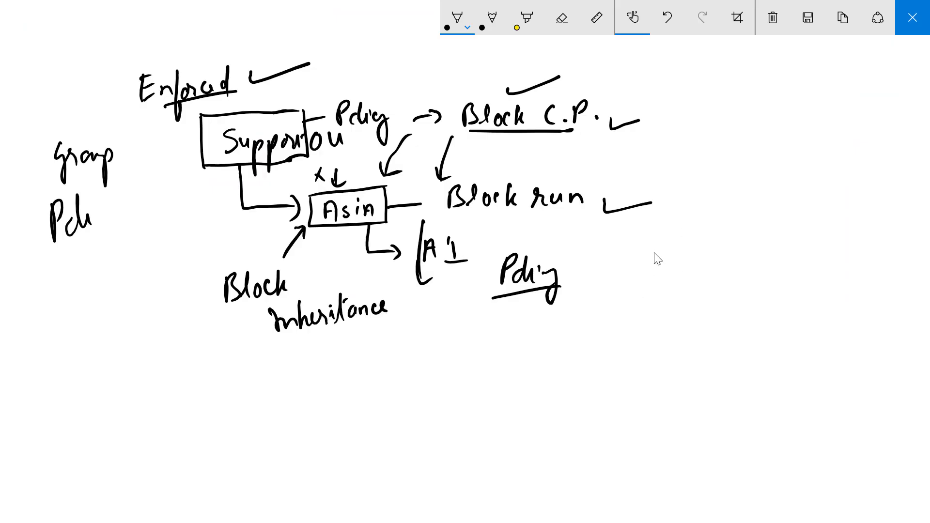
Step: Clear the sketchpad and handwrite the heading "Group Policy Filtering"
left_click(774, 18)
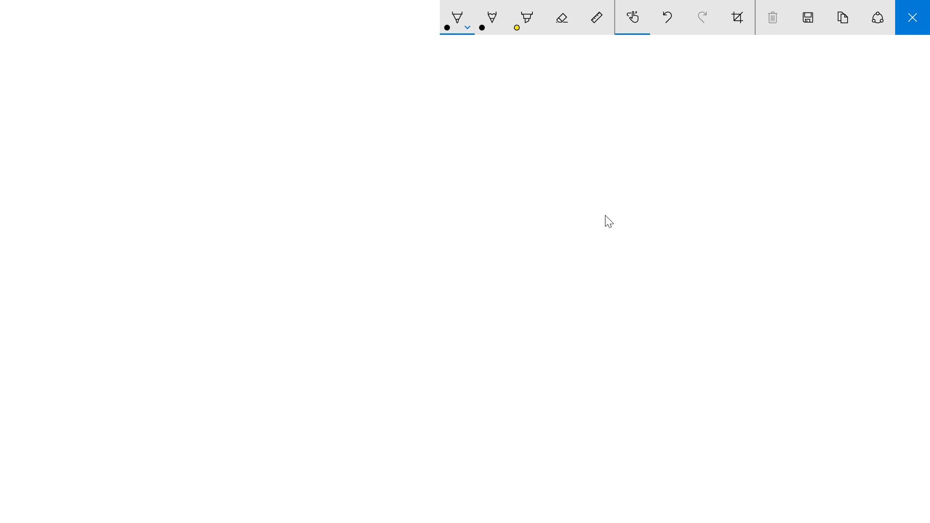
mouse_move(275, 102)
left_mouse_down()
mouse_move(275, 121)
mouse_move(288, 127)
mouse_move(311, 116)
mouse_move(319, 123)
left_mouse_up()
left_click_drag(316, 116, 319, 129)
left_click_drag(354, 97, 351, 137)
left_click_drag(355, 99, 367, 133)
mouse_move(379, 94)
left_mouse_down()
mouse_move(385, 131)
mouse_move(395, 127)
left_mouse_up()
left_click_drag(398, 114, 403, 153)
left_click(394, 95)
mouse_move(439, 99)
left_mouse_down()
mouse_move(446, 93)
mouse_move(448, 126)
left_mouse_up()
mouse_move(440, 116)
left_mouse_down()
mouse_move(451, 112)
mouse_move(463, 125)
left_mouse_up()
mouse_move(478, 90)
left_mouse_down()
mouse_move(477, 125)
mouse_move(485, 126)
left_mouse_up()
mouse_move(482, 97)
left_mouse_down()
mouse_move(494, 93)
mouse_move(508, 122)
mouse_move(515, 110)
left_mouse_up()
mouse_move(521, 109)
left_mouse_down()
mouse_move(522, 125)
mouse_move(550, 117)
mouse_move(537, 145)
left_mouse_up()
left_click(524, 92)
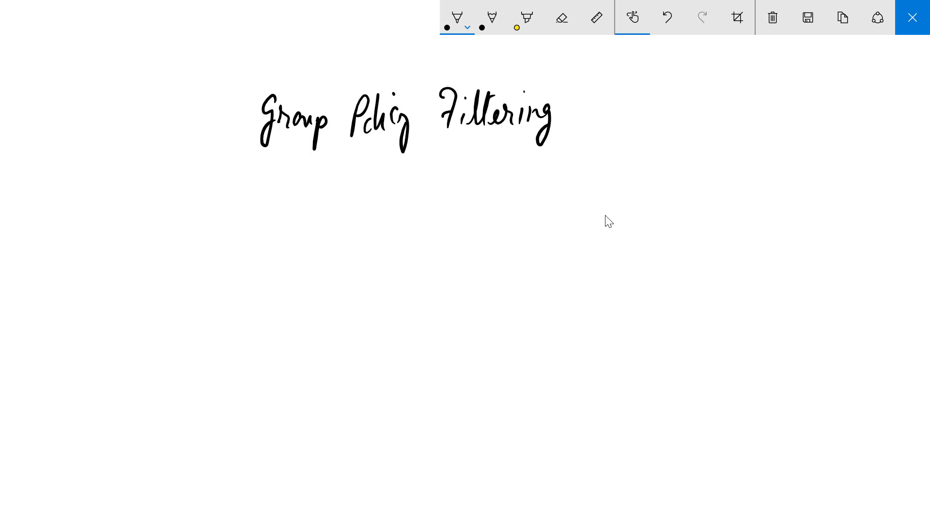
Step: Sketch a boxed "Support" under the heading with branch arrows leading to "TEST 2" and "TEST 1"
mouse_move(352, 186)
left_mouse_down()
mouse_move(362, 221)
mouse_move(409, 215)
mouse_move(359, 192)
mouse_move(354, 207)
left_mouse_up()
mouse_move(364, 195)
left_mouse_down()
mouse_move(374, 200)
mouse_move(374, 232)
mouse_move(383, 226)
left_mouse_up()
left_click_drag(395, 195, 413, 207)
mouse_move(412, 196)
left_mouse_down()
mouse_move(416, 261)
mouse_move(456, 231)
mouse_move(445, 254)
left_mouse_up()
mouse_move(469, 233)
left_mouse_down()
mouse_move(459, 253)
mouse_move(470, 240)
left_mouse_up()
left_click_drag(459, 252, 471, 248)
left_click_drag(484, 235, 477, 250)
mouse_move(491, 234)
left_mouse_down()
mouse_move(503, 247)
mouse_move(526, 246)
left_mouse_up()
mouse_move(392, 257)
left_mouse_down()
mouse_move(415, 293)
mouse_move(459, 269)
left_mouse_up()
mouse_move(450, 270)
left_mouse_down()
mouse_move(449, 288)
mouse_move(463, 287)
left_mouse_up()
left_click_drag(463, 272, 474, 266)
left_click_drag(464, 280, 475, 285)
mouse_move(488, 269)
left_mouse_down()
mouse_move(481, 286)
mouse_move(508, 266)
left_mouse_up()
mouse_move(501, 267)
left_mouse_down()
mouse_move(499, 285)
mouse_move(536, 284)
left_mouse_up()
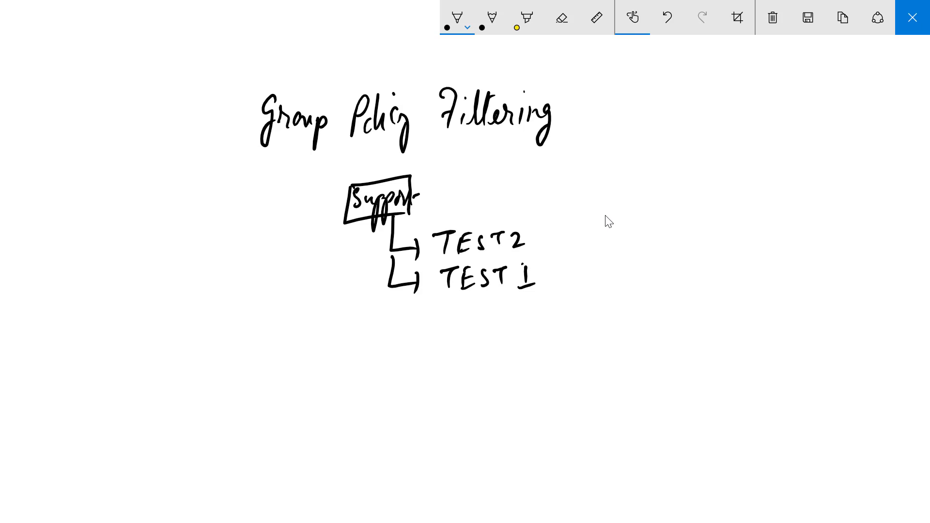
Step: Add an arrow from Support to an underlined "100", and an underlined "Block C.P." with an arrow pointing at the Support box
mouse_move(354, 225)
left_mouse_down()
mouse_move(341, 254)
mouse_move(356, 255)
mouse_move(308, 275)
left_mouse_up()
mouse_move(323, 263)
left_mouse_down()
mouse_move(319, 272)
mouse_move(324, 263)
left_mouse_up()
left_click_drag(339, 263, 354, 281)
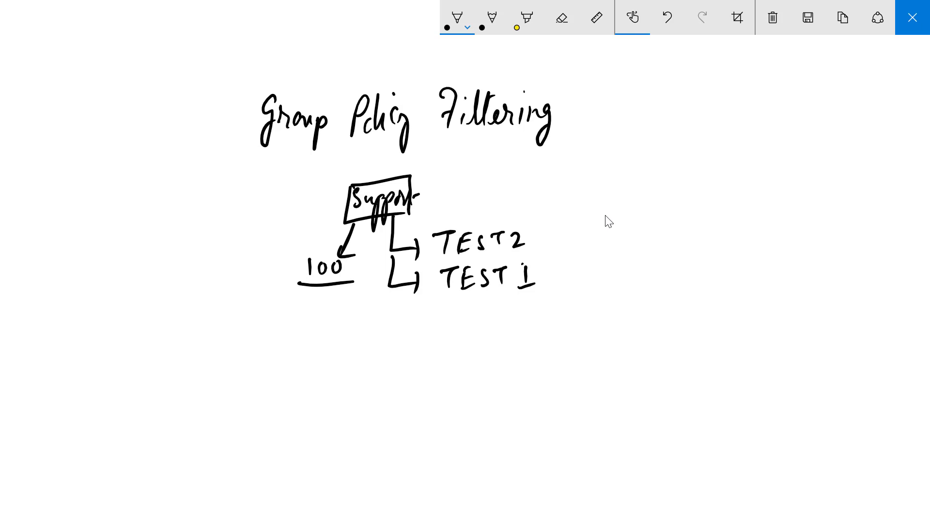
mouse_move(475, 168)
left_mouse_down()
mouse_move(410, 181)
mouse_move(436, 185)
left_mouse_up()
left_click_drag(489, 156, 494, 178)
mouse_move(507, 156)
left_mouse_down()
mouse_move(504, 179)
mouse_move(514, 170)
mouse_move(523, 178)
left_mouse_up()
mouse_move(531, 158)
left_mouse_down()
mouse_move(538, 178)
mouse_move(582, 167)
left_mouse_up()
left_click(569, 172)
left_click(597, 170)
left_click_drag(493, 195, 584, 183)
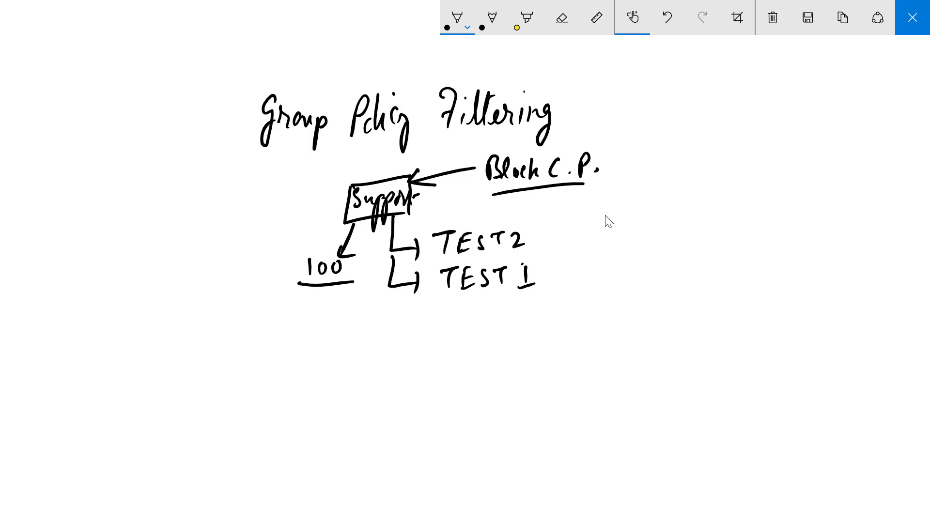
Step: Draw an arrow from "TEST 1" and label it "Manager / Admin"
mouse_move(562, 269)
left_mouse_down()
mouse_move(577, 266)
mouse_move(577, 280)
mouse_move(612, 257)
mouse_move(624, 277)
mouse_move(635, 269)
left_mouse_up()
mouse_move(640, 278)
left_mouse_down()
mouse_move(648, 264)
mouse_move(650, 276)
left_mouse_up()
left_click_drag(659, 264, 655, 289)
mouse_move(665, 264)
left_mouse_down()
mouse_move(674, 271)
mouse_move(679, 262)
left_mouse_up()
mouse_move(699, 249)
left_mouse_down()
mouse_move(696, 289)
mouse_move(733, 248)
mouse_move(752, 269)
left_mouse_up()
left_click(739, 262)
left_click_drag(759, 268, 770, 267)
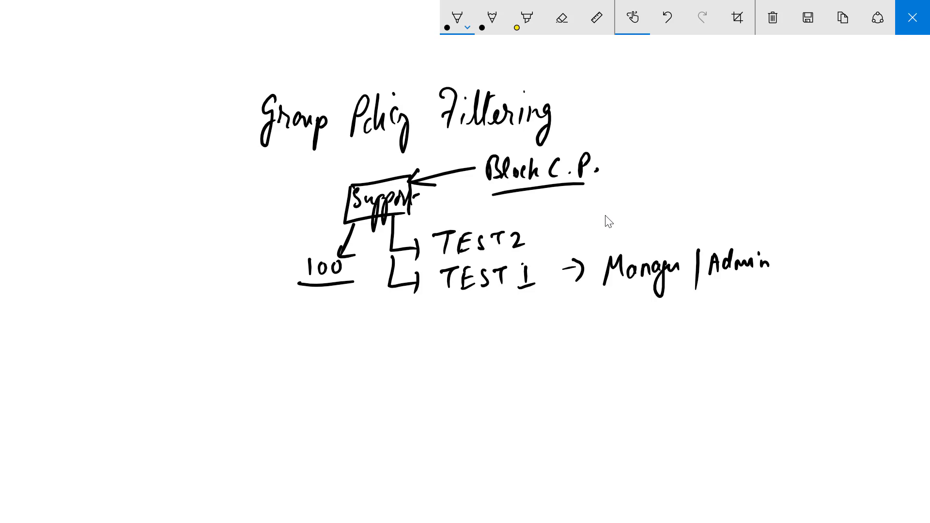
Step: Draw a crossed-out arrow pointing at "TEST 1" and a check mark beside the "Group Policy Filtering" heading
mouse_move(563, 233)
left_mouse_down()
mouse_move(539, 261)
mouse_move(554, 249)
mouse_move(563, 258)
mouse_move(539, 272)
left_mouse_up()
left_click_drag(537, 265, 551, 271)
left_click_drag(566, 103, 624, 93)
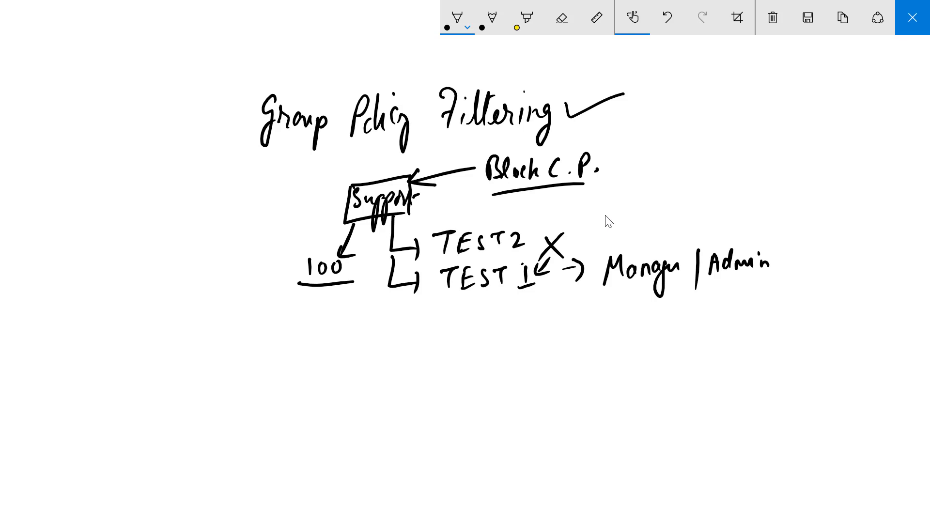
Step: Handwrite an underlined "Group" below "TEST 1", add a mark beside it and underline "TEST 1"
mouse_move(454, 314)
left_mouse_down()
mouse_move(482, 323)
mouse_move(494, 346)
mouse_move(506, 330)
left_mouse_up()
left_click_drag(452, 342, 514, 334)
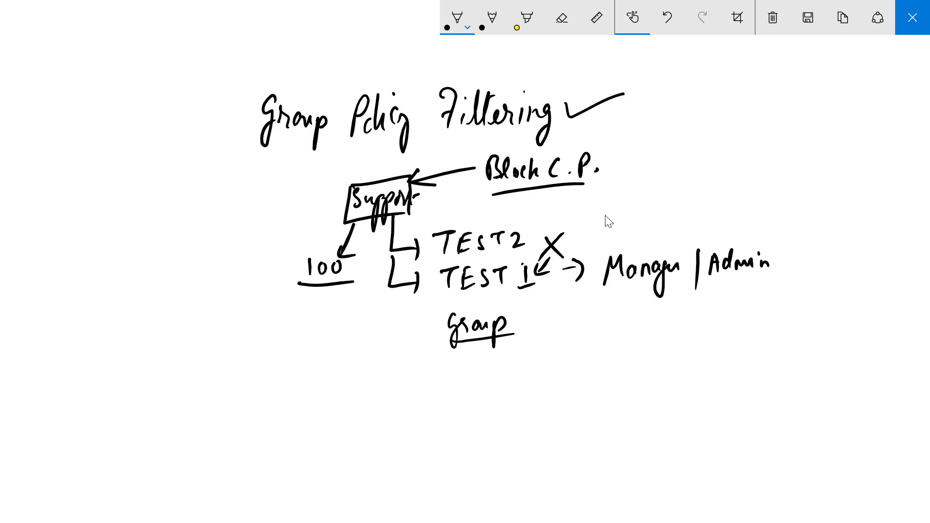
mouse_move(527, 317)
left_mouse_down()
mouse_move(531, 324)
mouse_move(569, 307)
left_mouse_up()
left_click_drag(439, 296, 512, 294)
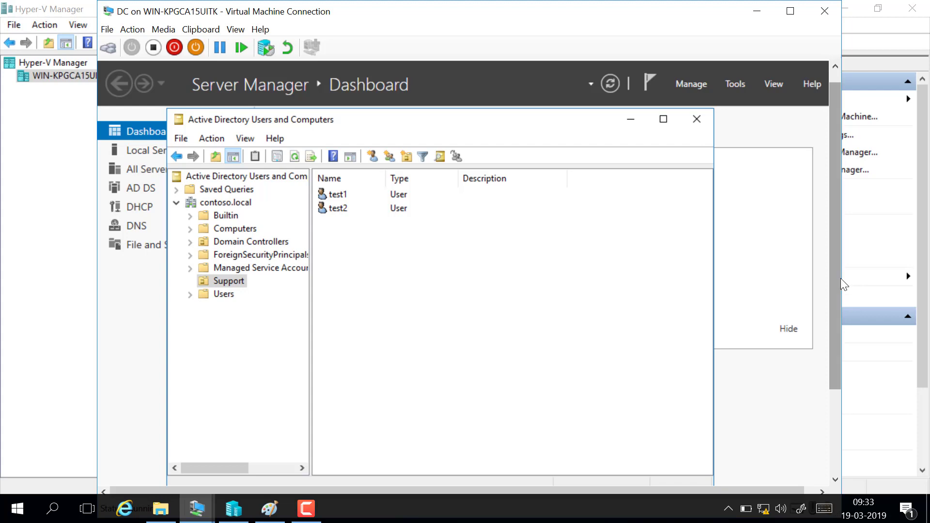
Step: Switch to Group Policy Management and display the block_control_panel GPO linked to the Support OU
scroll(840, 278, "down", 3)
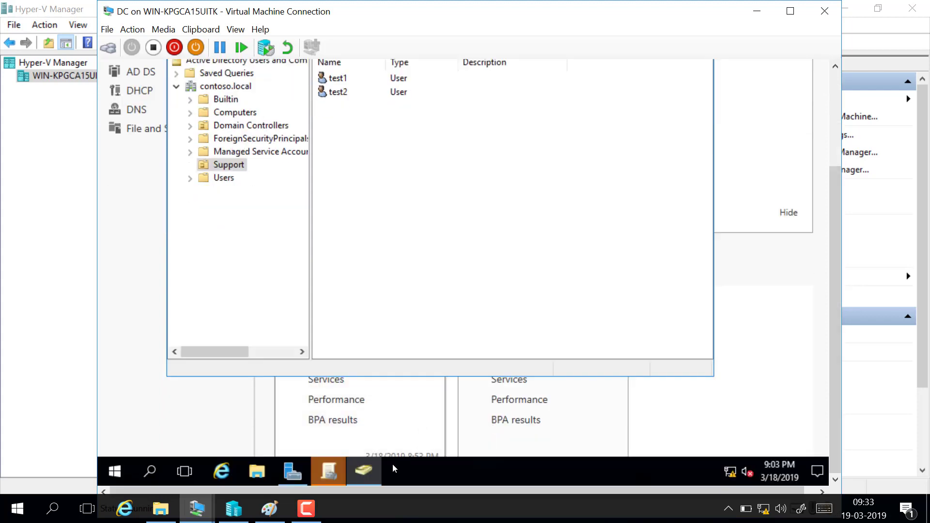
left_click(337, 475)
left_click(427, 441)
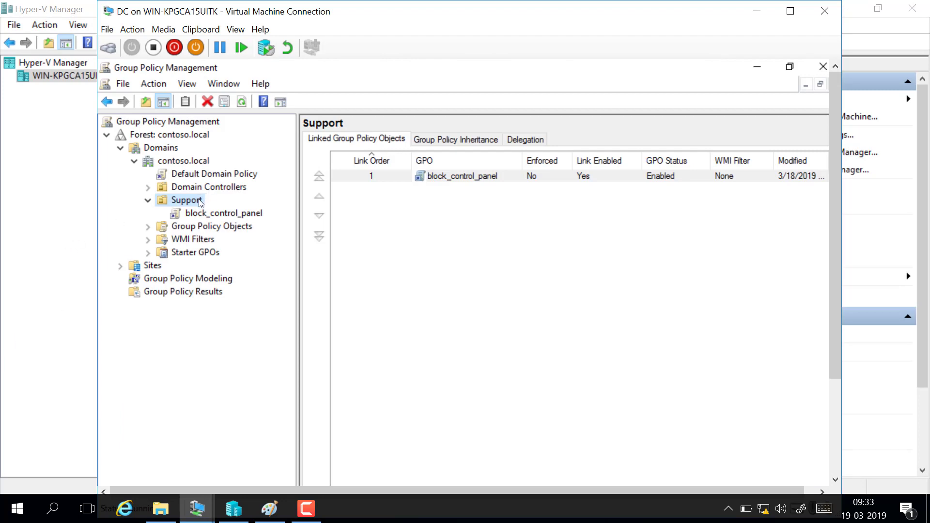
left_click(217, 218)
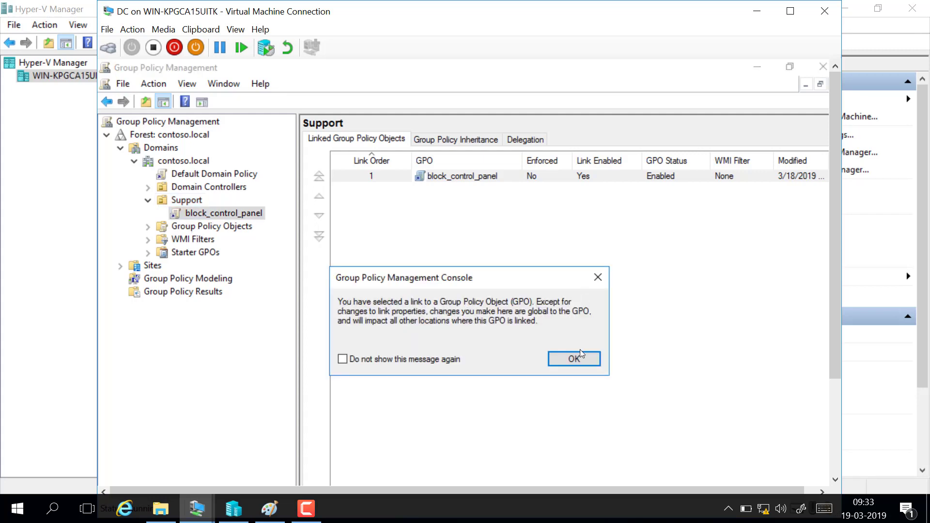
left_click(574, 359)
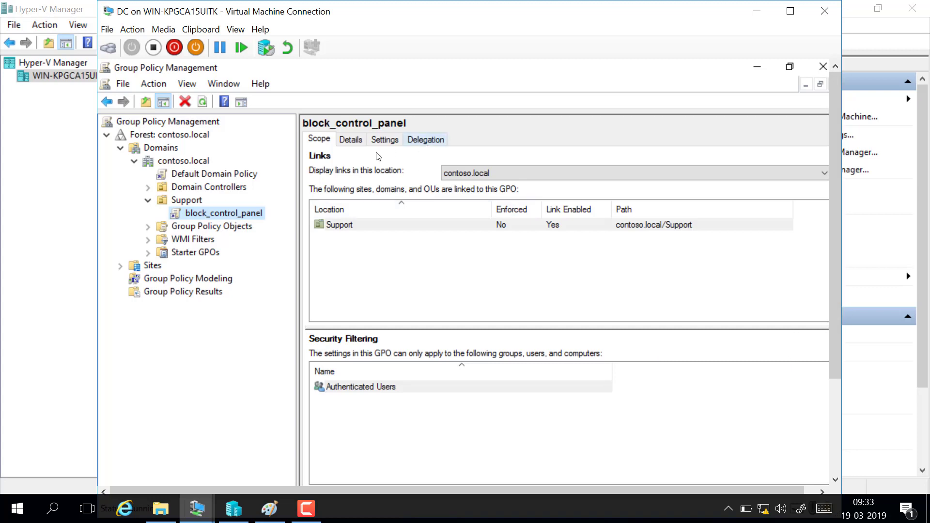
Step: Open the advanced security settings from the delegation permissions of the block_control_panel GPO
left_click(426, 140)
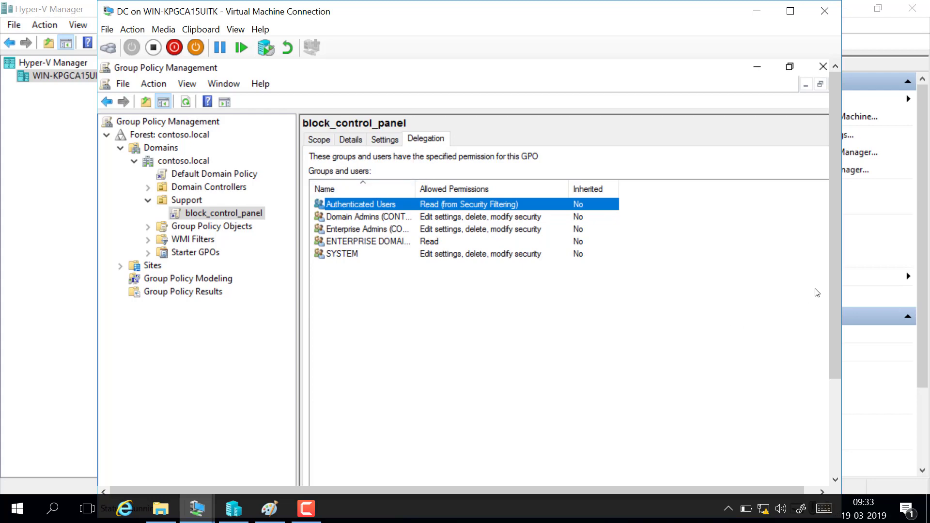
left_click_drag(833, 280, 833, 364)
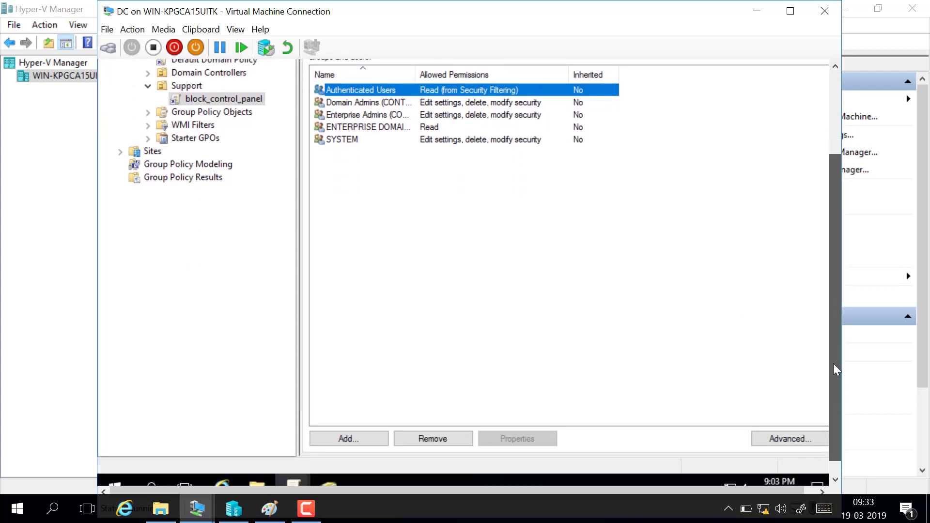
left_click(798, 441)
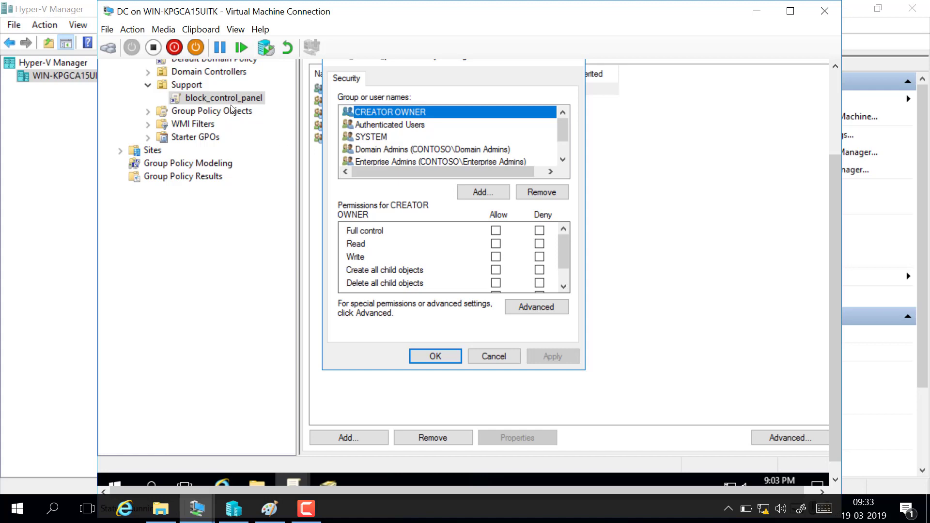
Step: Review the Authenticated Users permissions on the block_control_panel GPO and add the user test1 to its security list
left_click(416, 127)
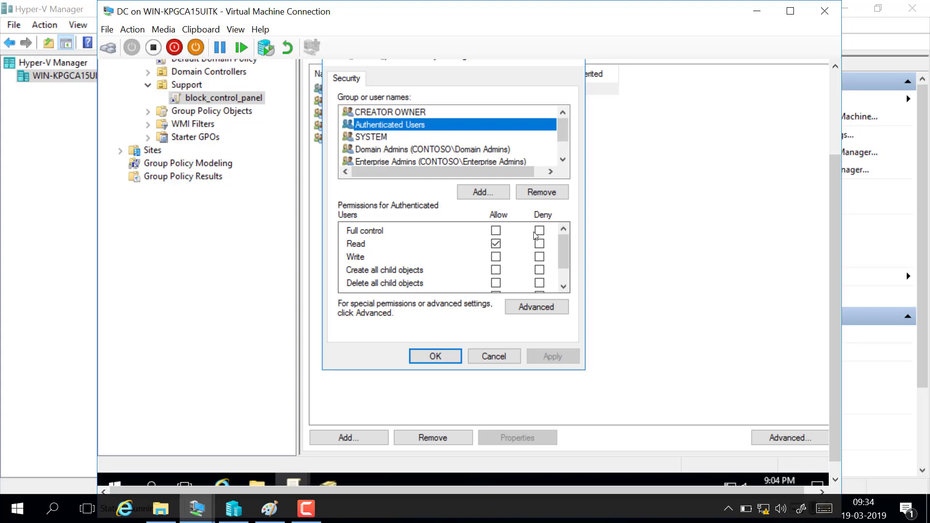
left_click_drag(560, 259, 565, 234)
left_click(483, 192)
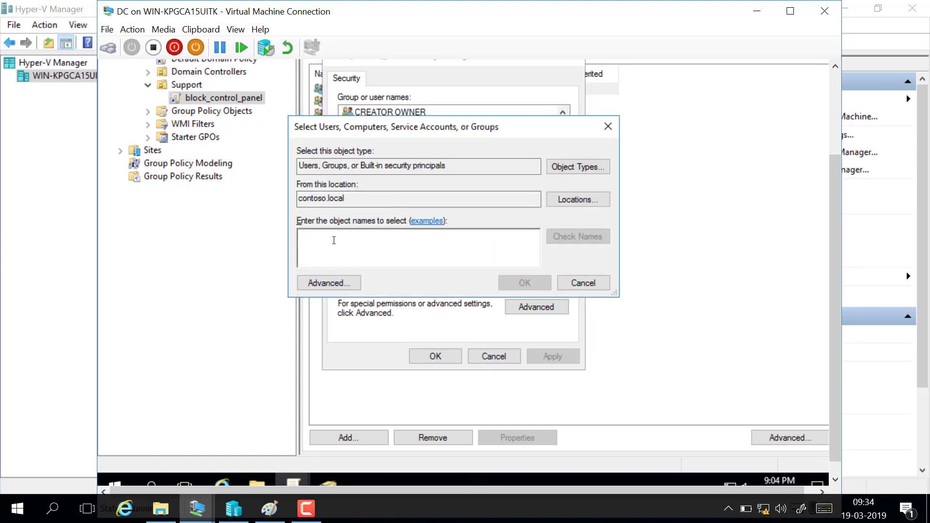
type("test2")
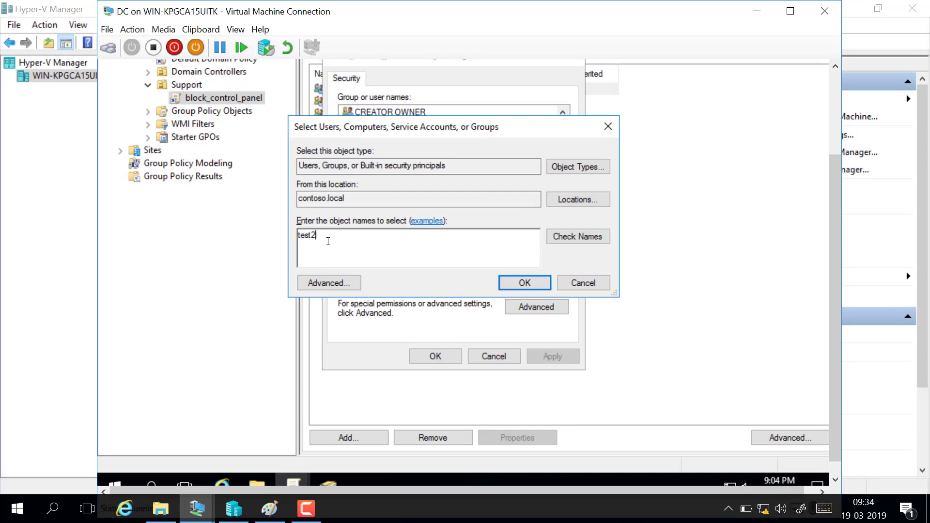
key("BackSpace")
type("1")
left_click(577, 238)
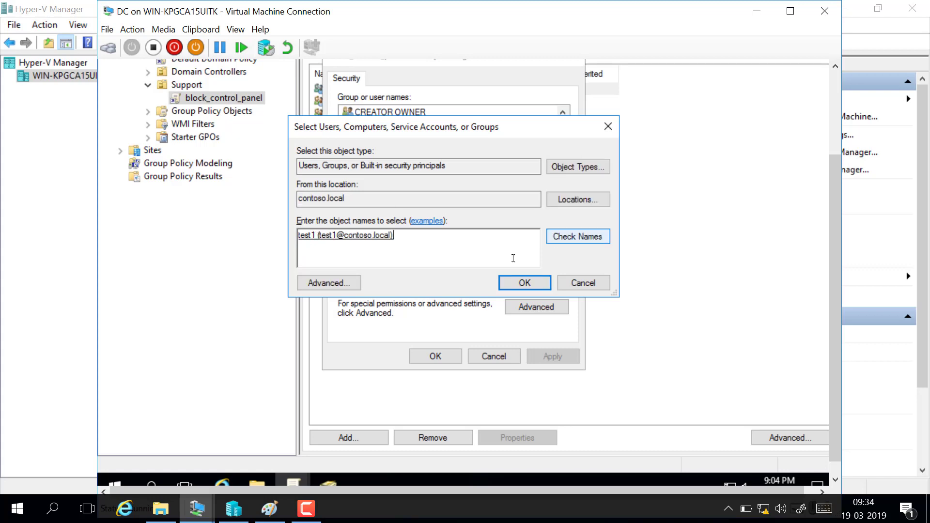
left_click(509, 283)
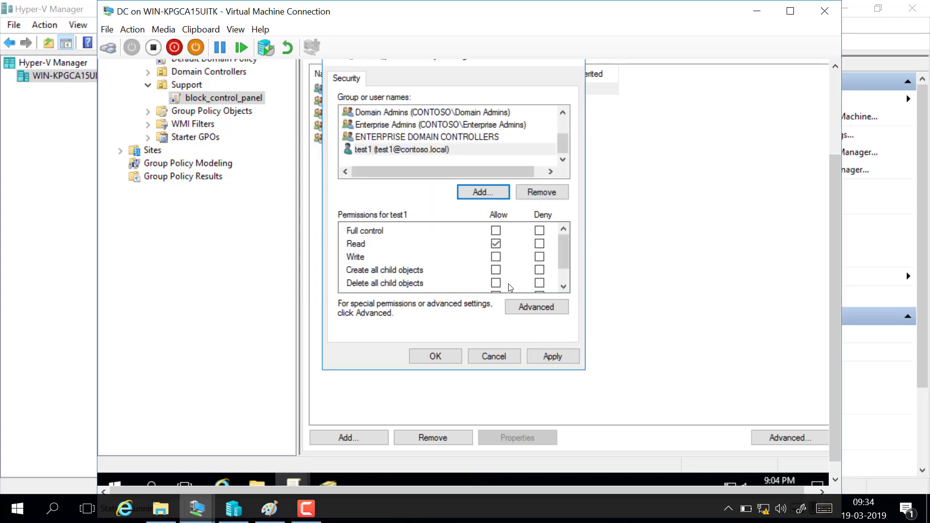
Step: Deny the Apply group policy permission to test1, compare it with Authenticated Users, and save the security settings
left_click(394, 154)
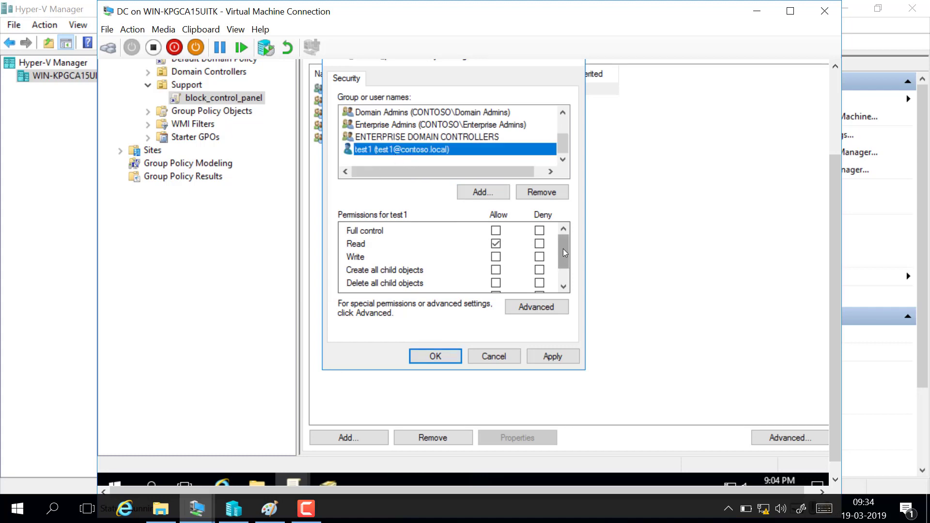
left_click_drag(563, 249, 566, 257)
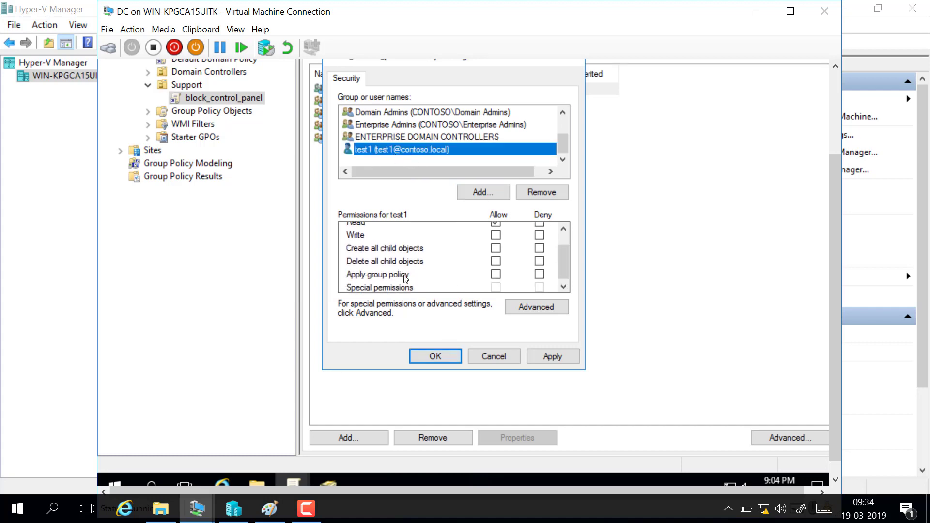
left_click(539, 274)
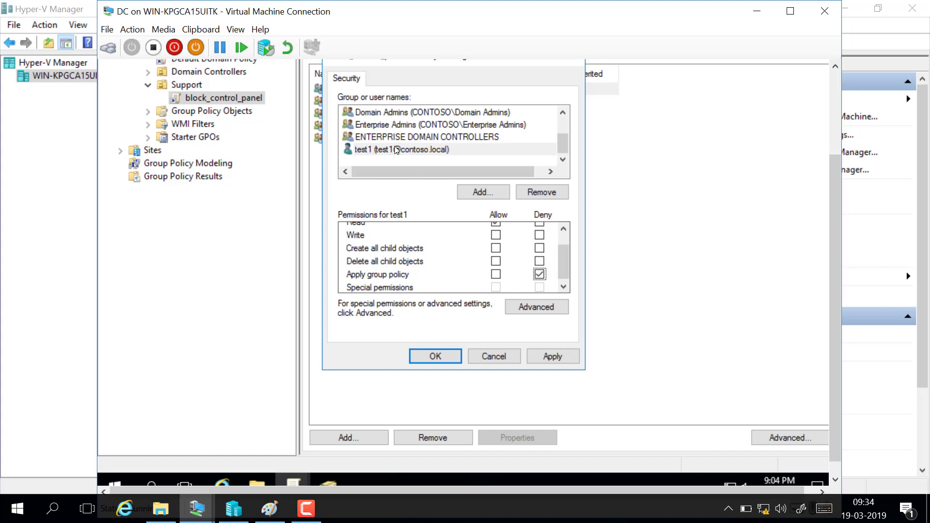
left_click_drag(562, 148, 566, 130)
left_click(407, 126)
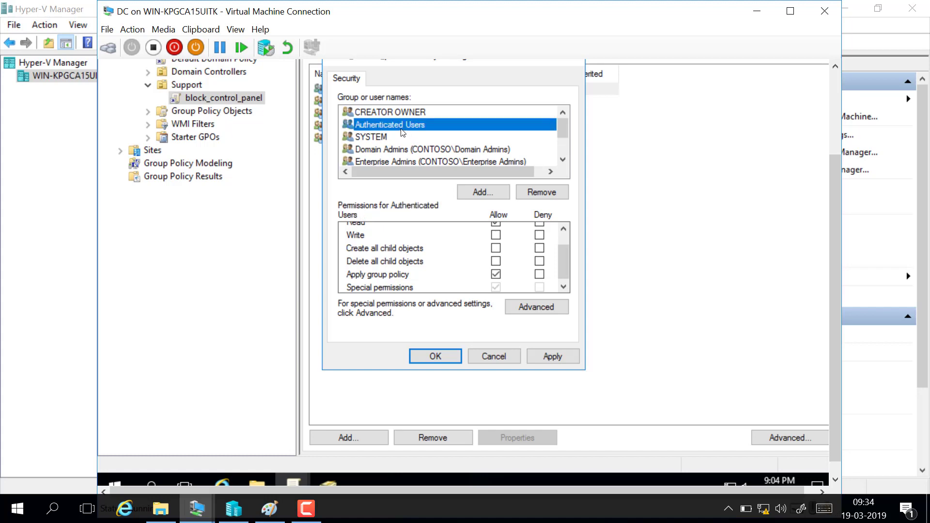
left_click_drag(559, 129, 560, 144)
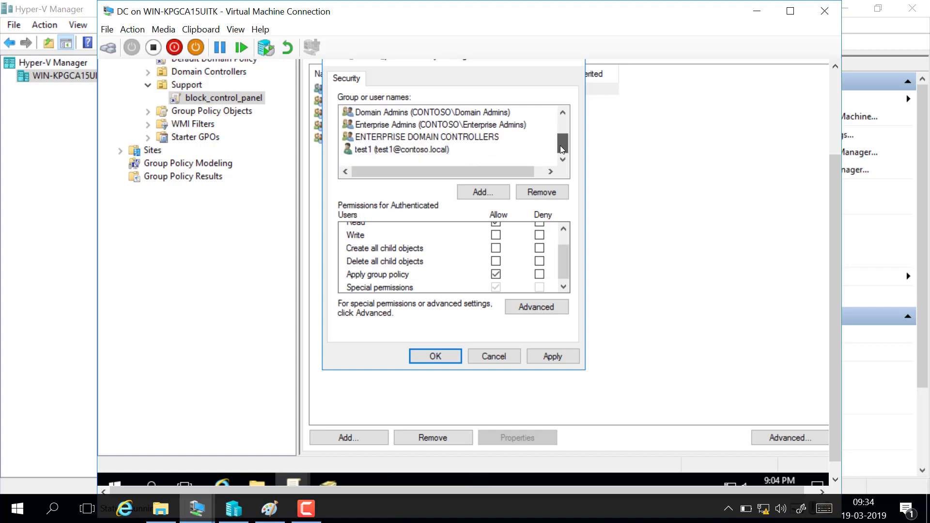
left_click(433, 154)
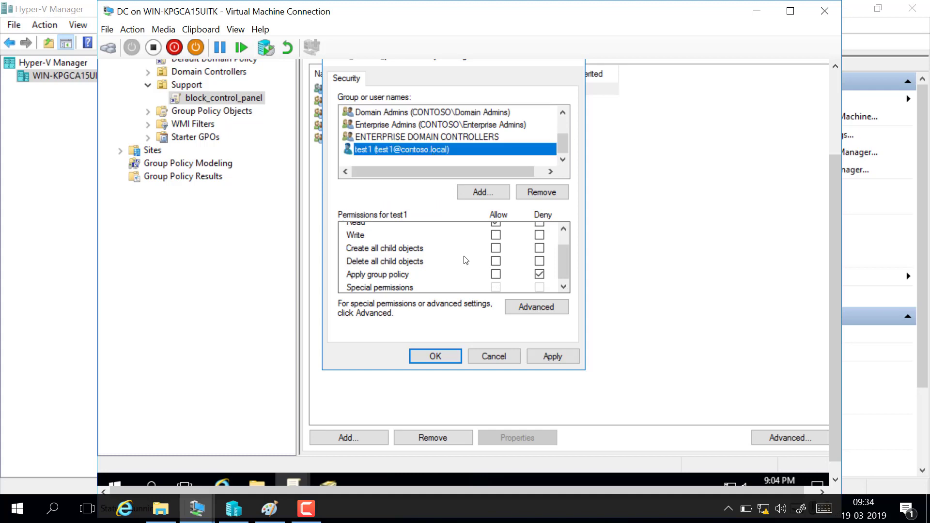
left_click(570, 362)
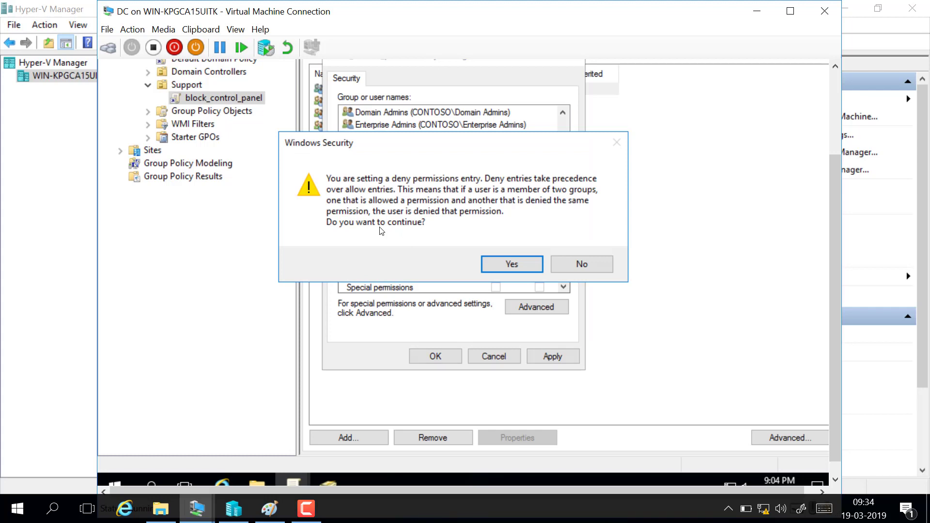
left_click(521, 266)
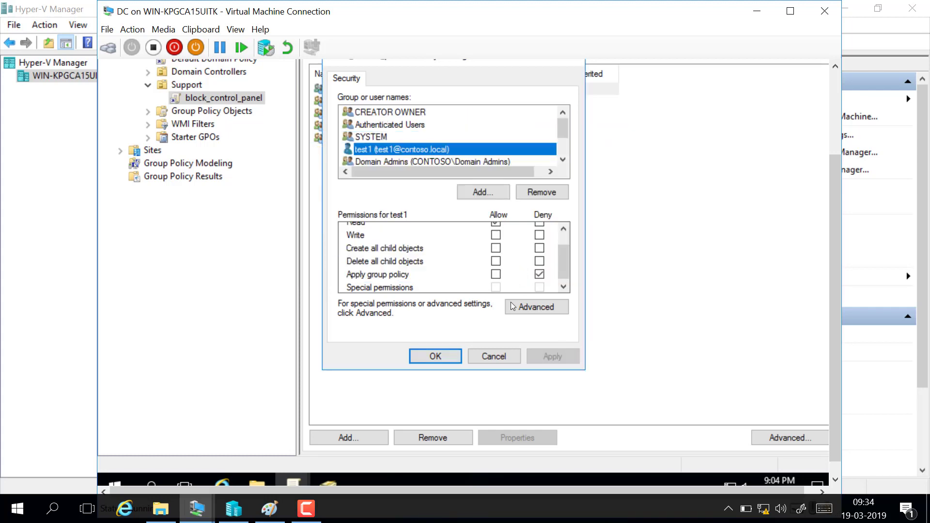
left_click(446, 357)
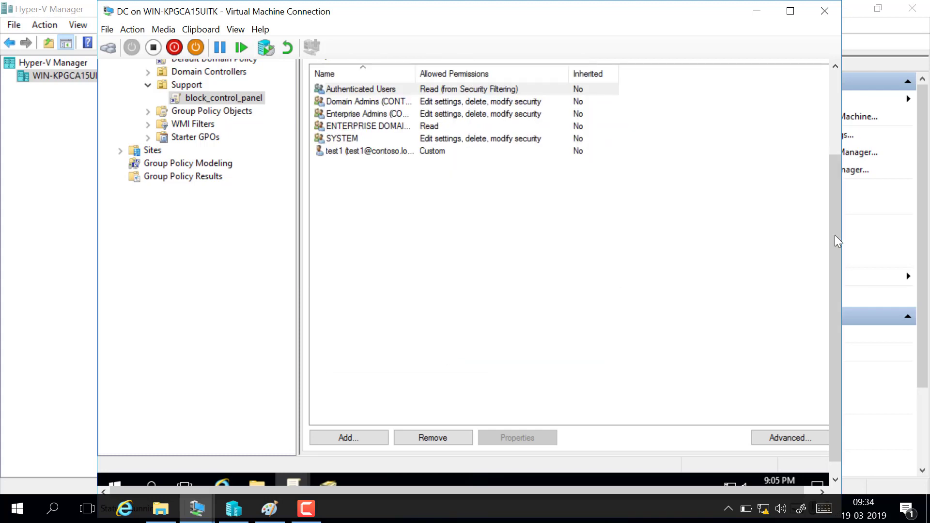
left_click_drag(835, 234, 838, 197)
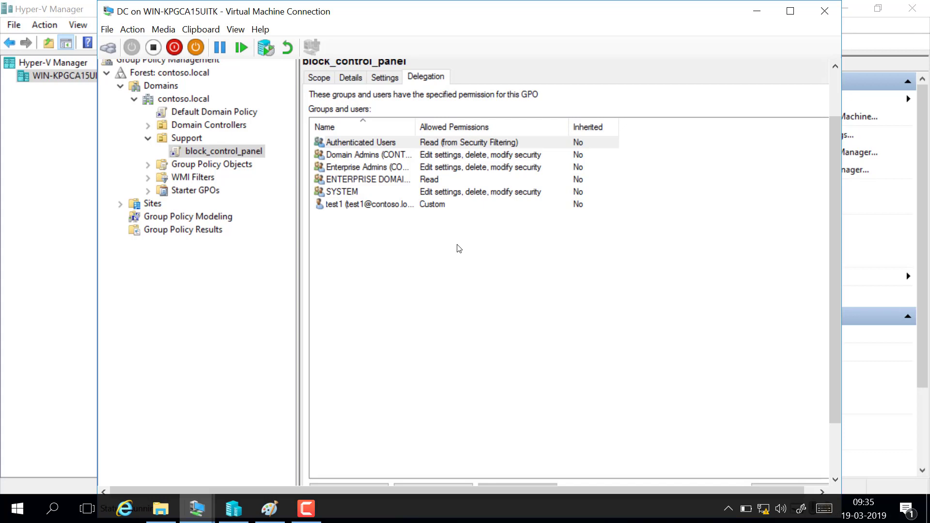
Step: Connect to the Client virtual machine from Hyper-V Manager and sign in as test1 with the account password
left_click(234, 509)
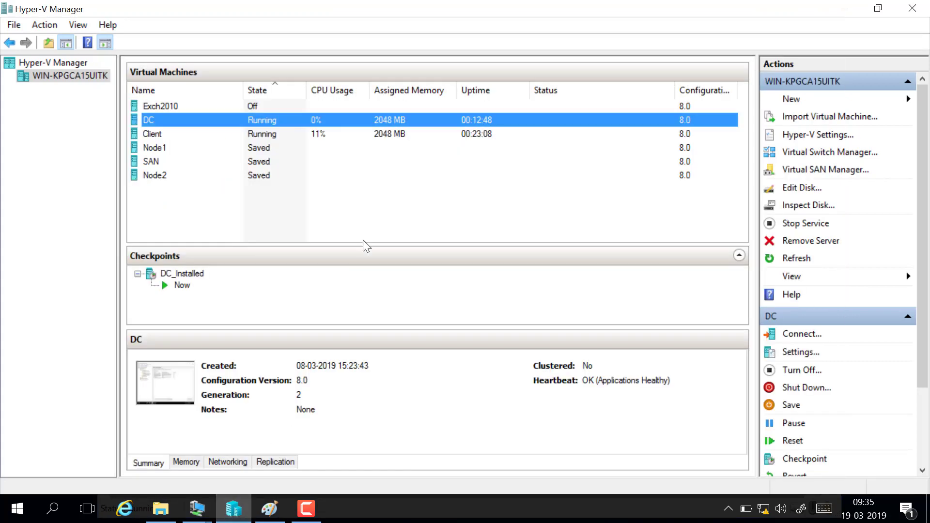
double_click(261, 133)
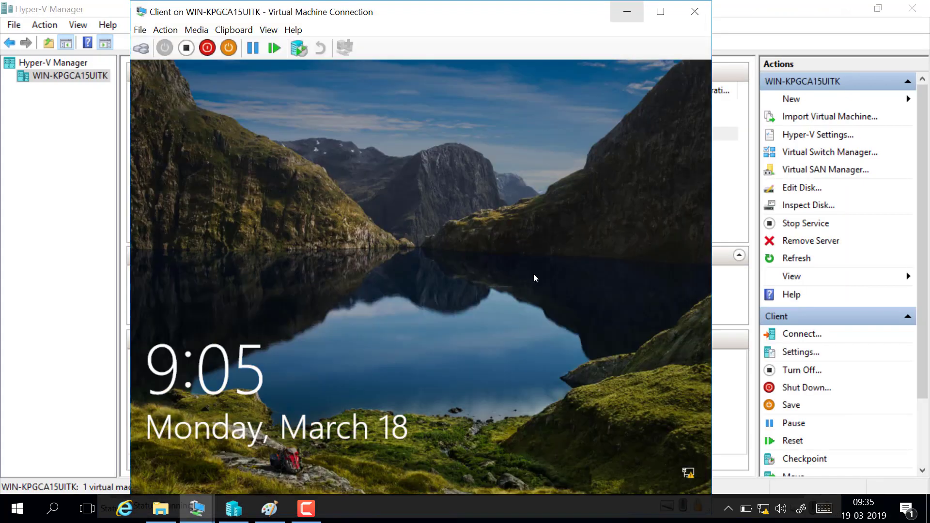
left_click(163, 30)
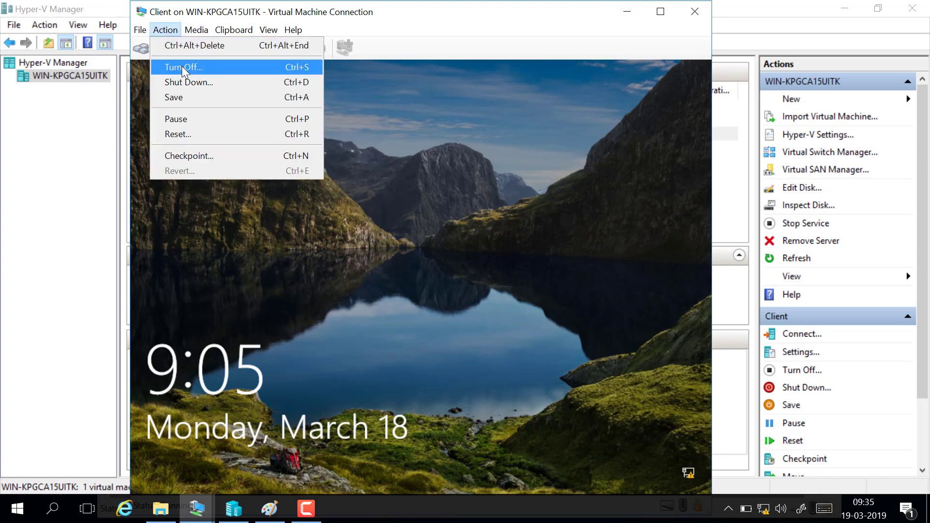
left_click(185, 46)
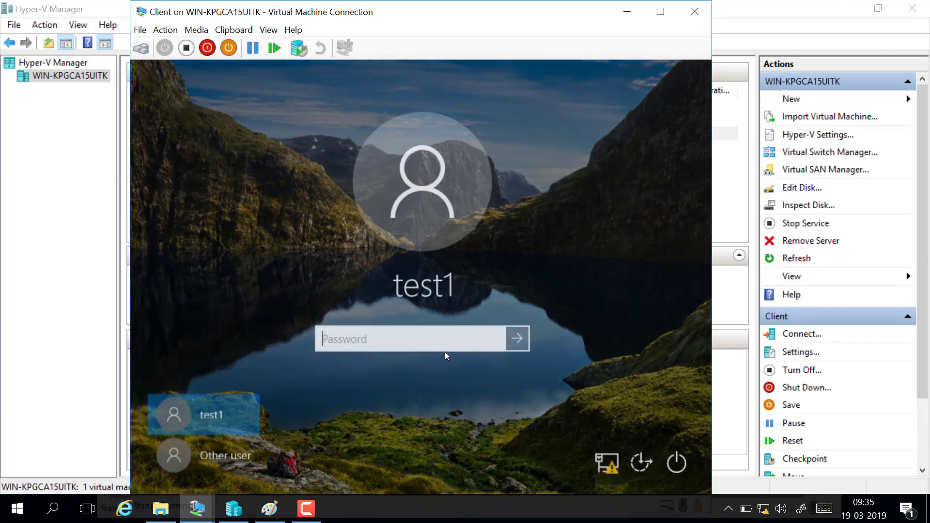
type("•••••")
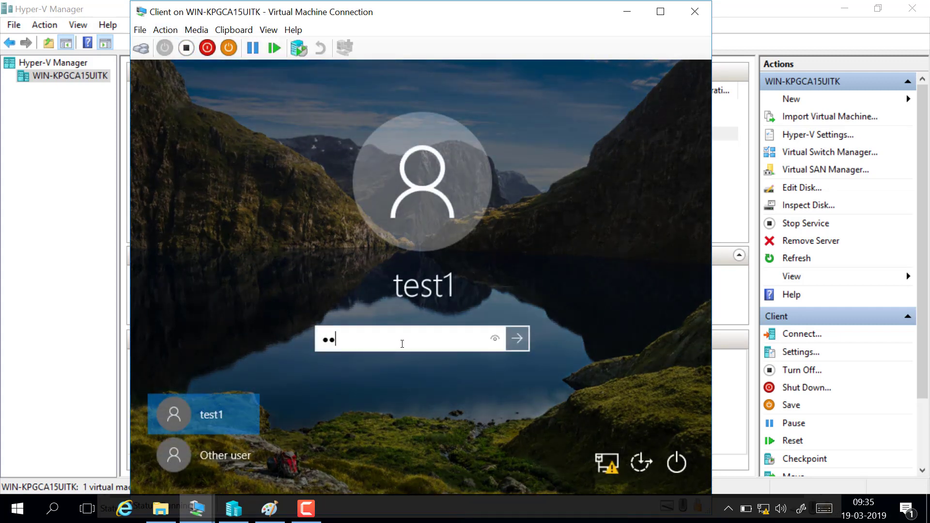
key("Return")
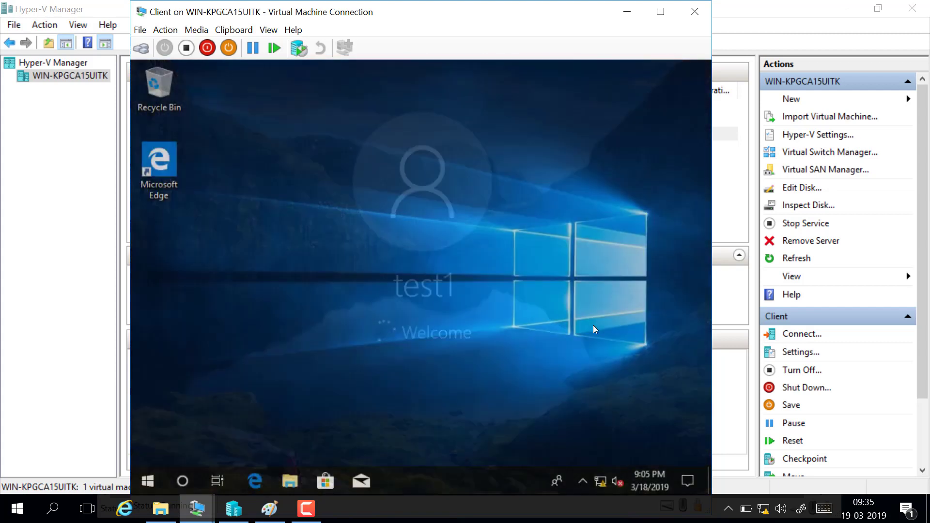
Step: Try twice to open Control Panel on the client by searching for "control"
left_click(153, 481)
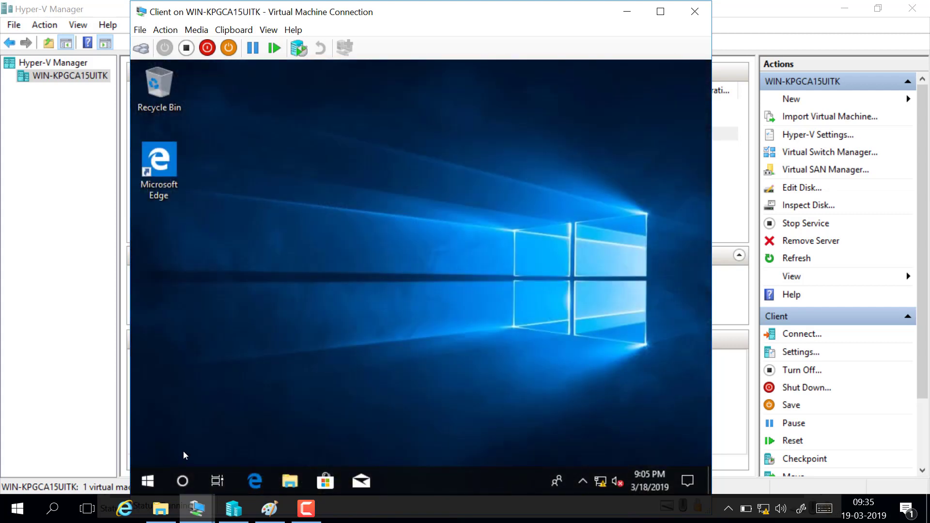
left_click(185, 478)
type("c")
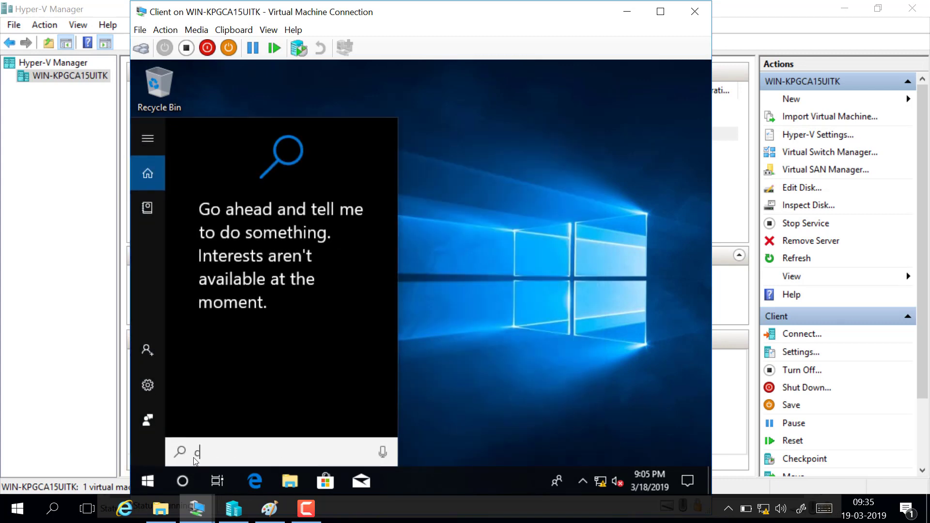
type("ontrol")
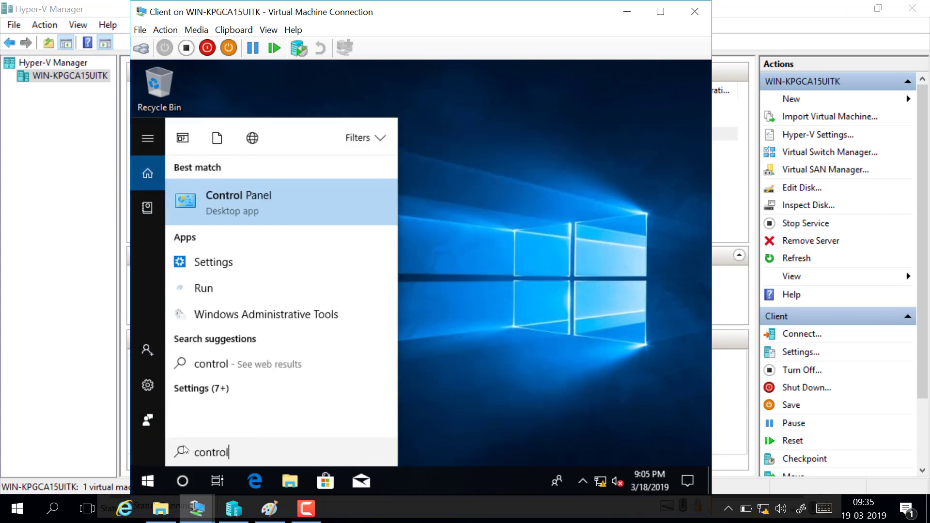
left_click(255, 201)
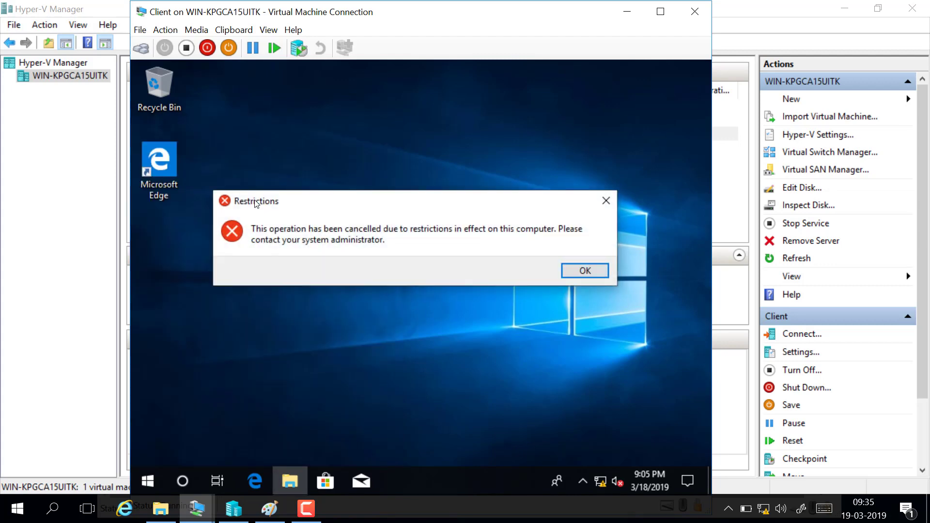
left_click(606, 201)
left_click(183, 482)
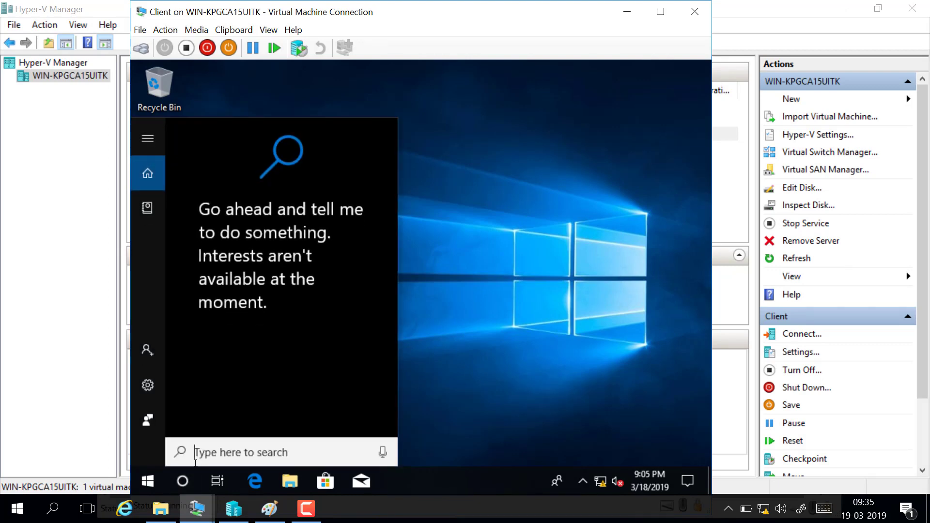
type("c")
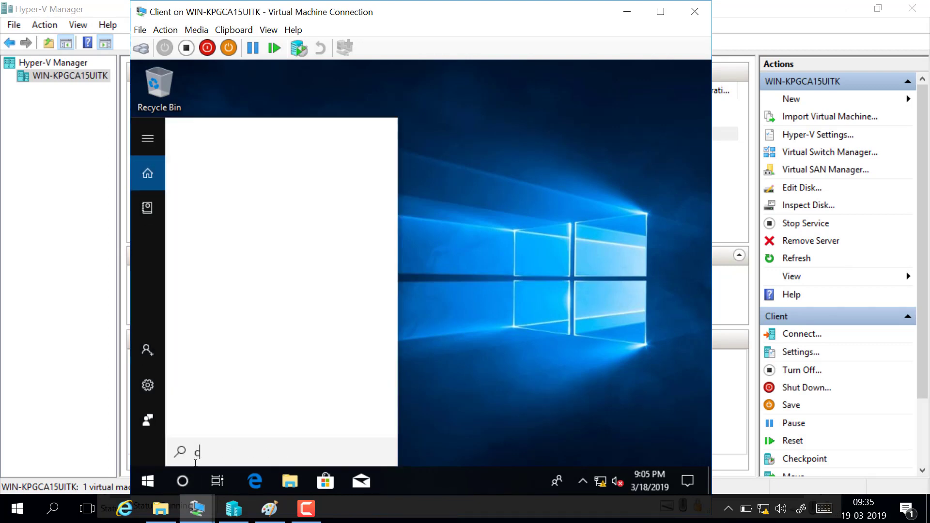
type("ontrol")
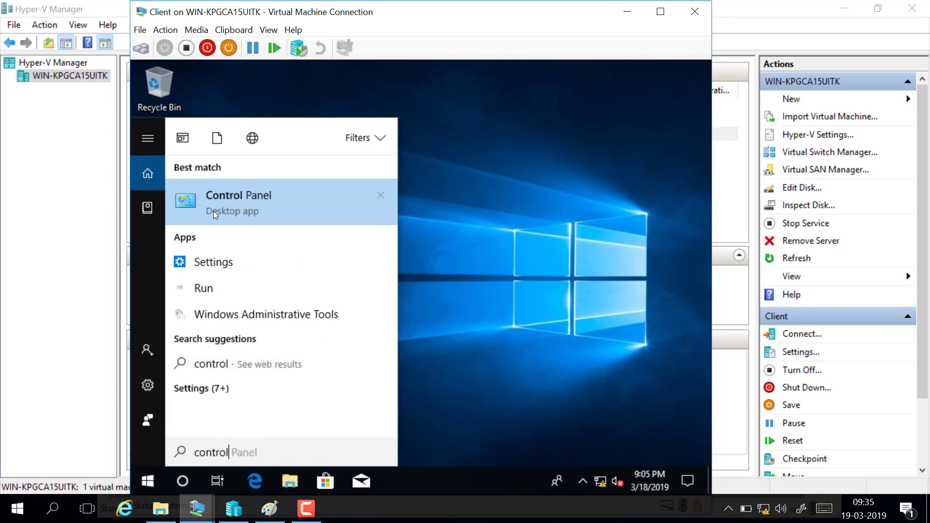
left_click(249, 205)
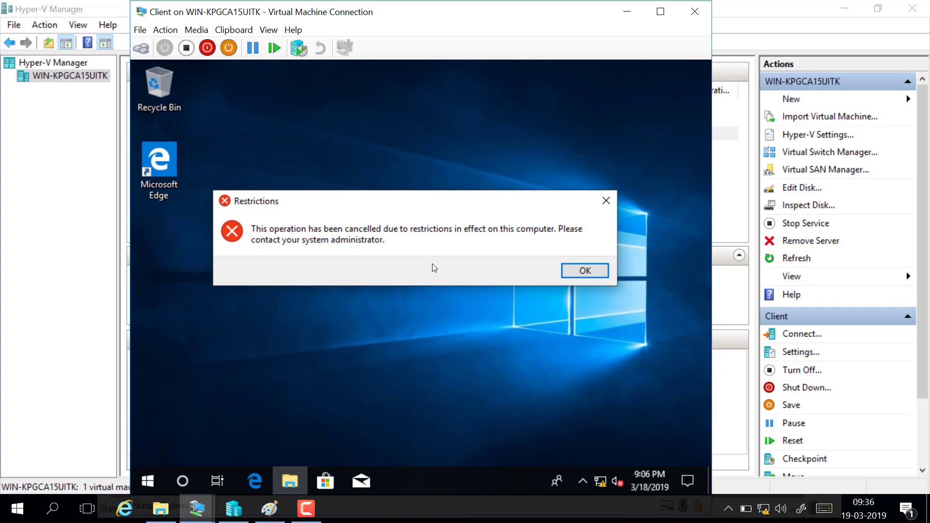
left_click(606, 201)
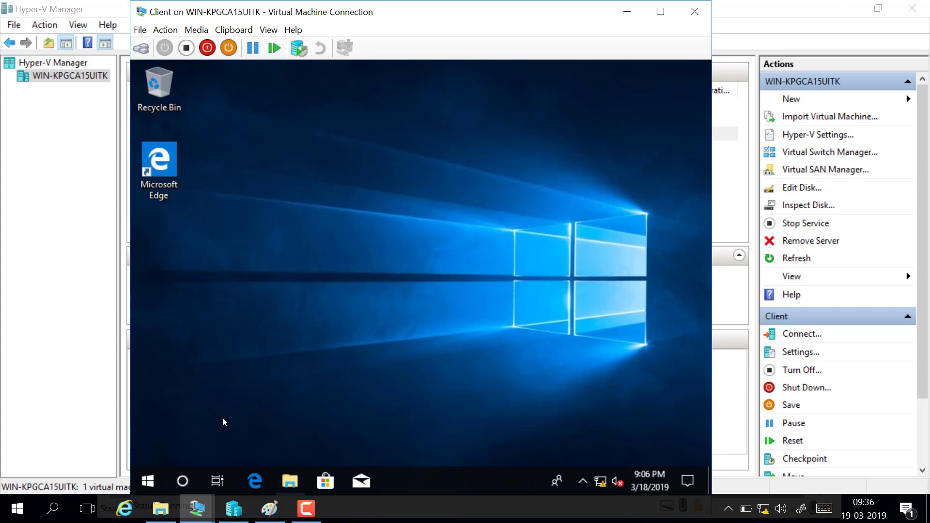
Step: Open a command prompt on the client by running cmd
right_click(149, 480)
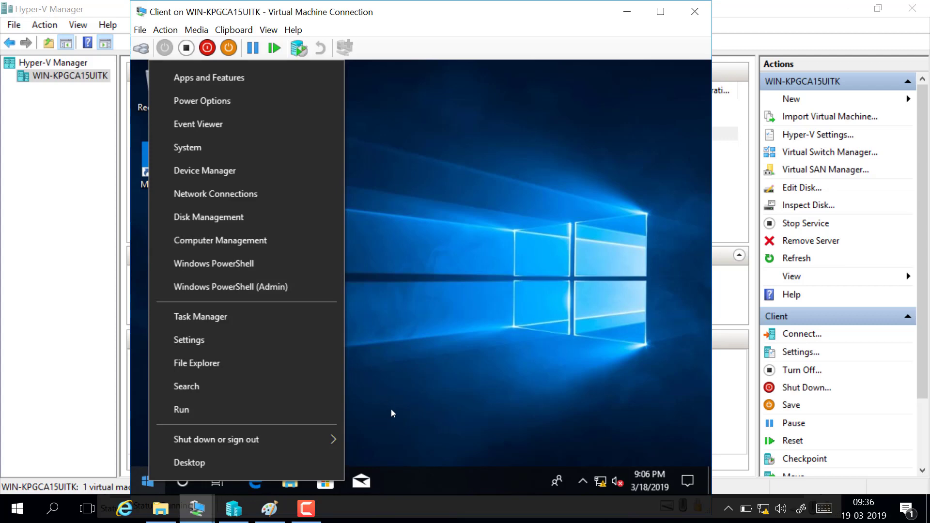
left_click(263, 416)
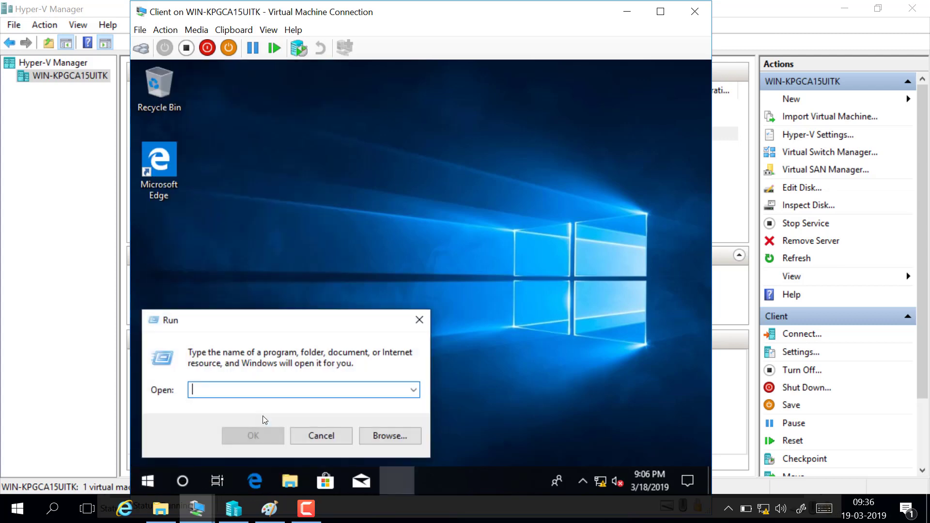
type("cmd")
key("Return")
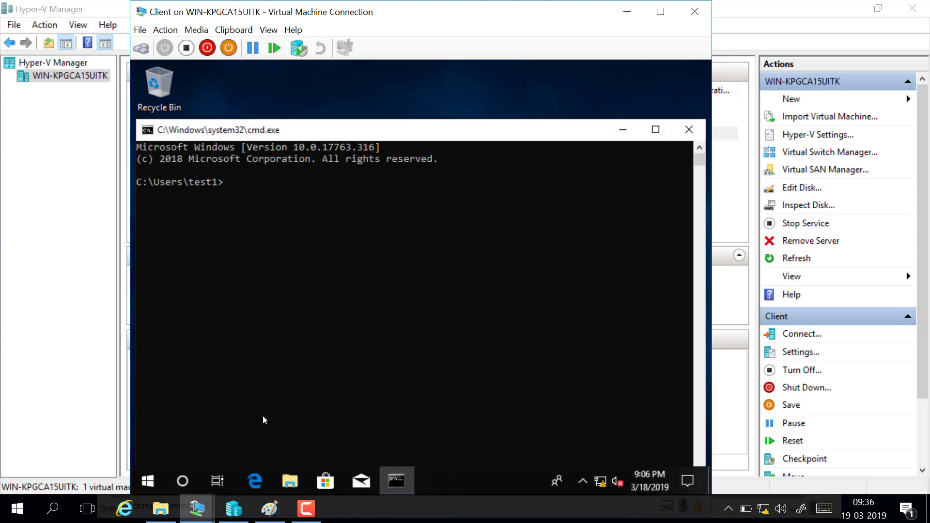
Step: Force a Group Policy refresh on the client with gpupdate /force
type("gpupdate /force")
key("Return")
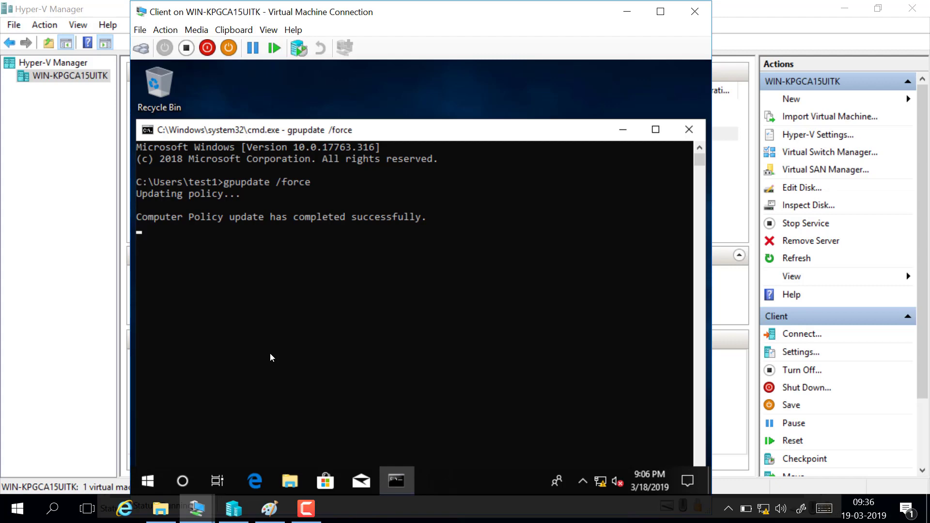
Step: Search for "control" and open Control Panel to test test1's access after the policy refresh, then close it
left_click(182, 481)
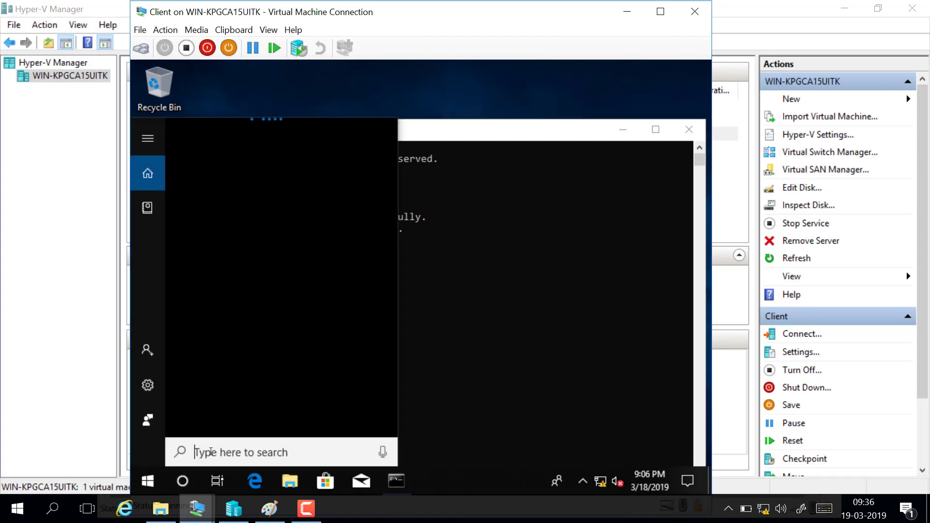
type("control")
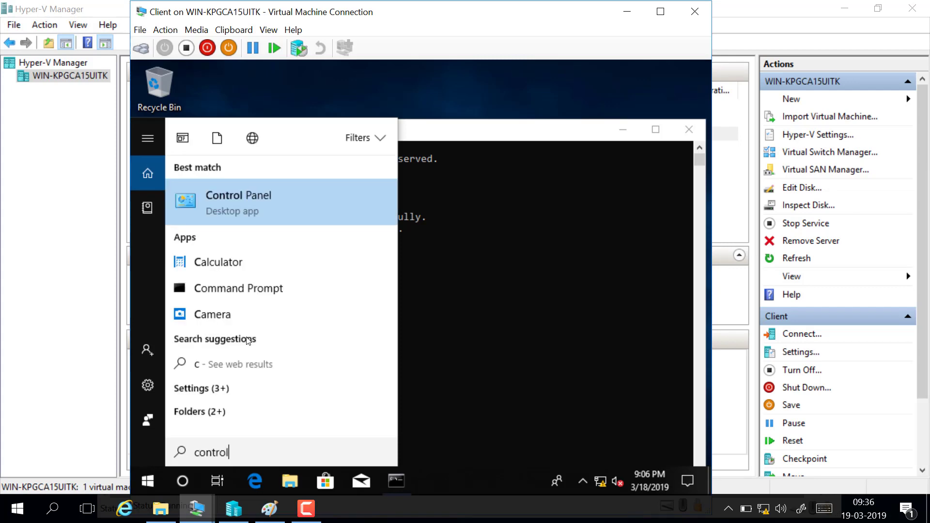
left_click(258, 208)
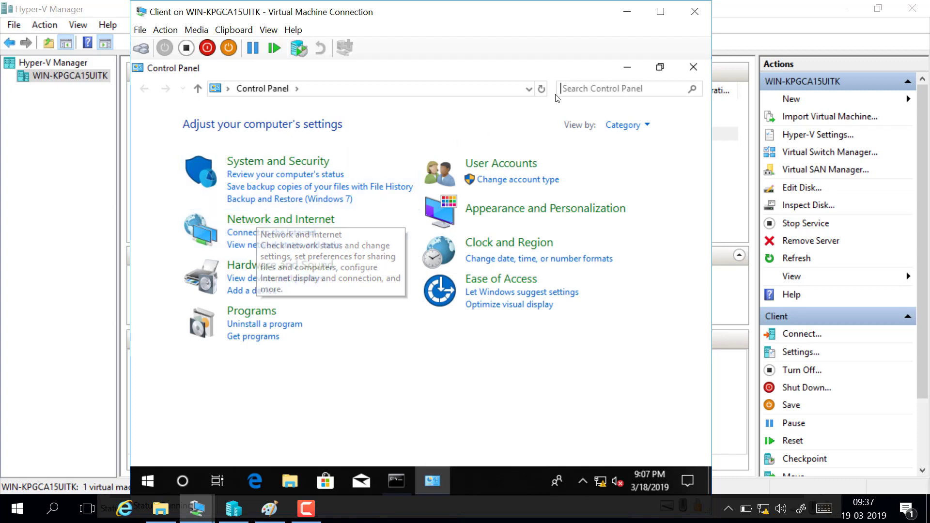
left_click(693, 67)
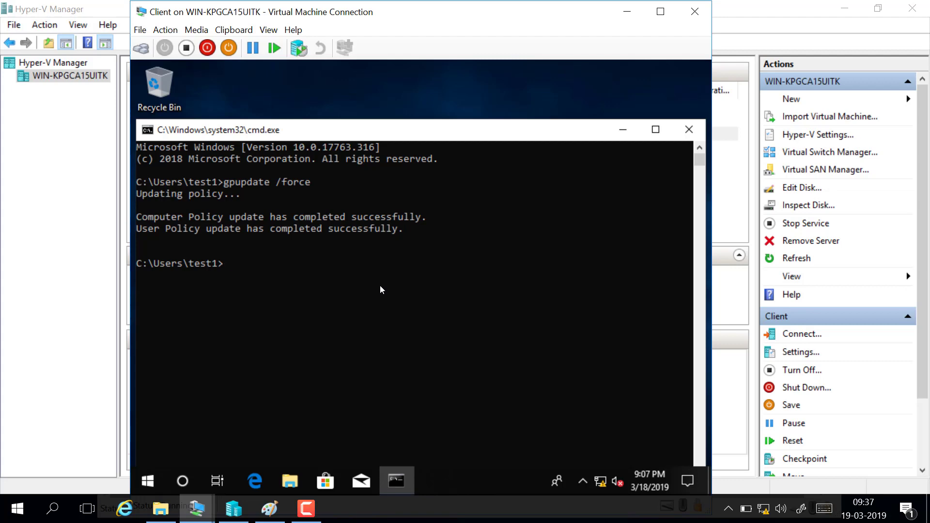
Step: Run gpresult /r and examine the applied and filtered-out GPOs in the user settings
type("gpr")
type("esult ")
type("/")
type("r")
key("Return")
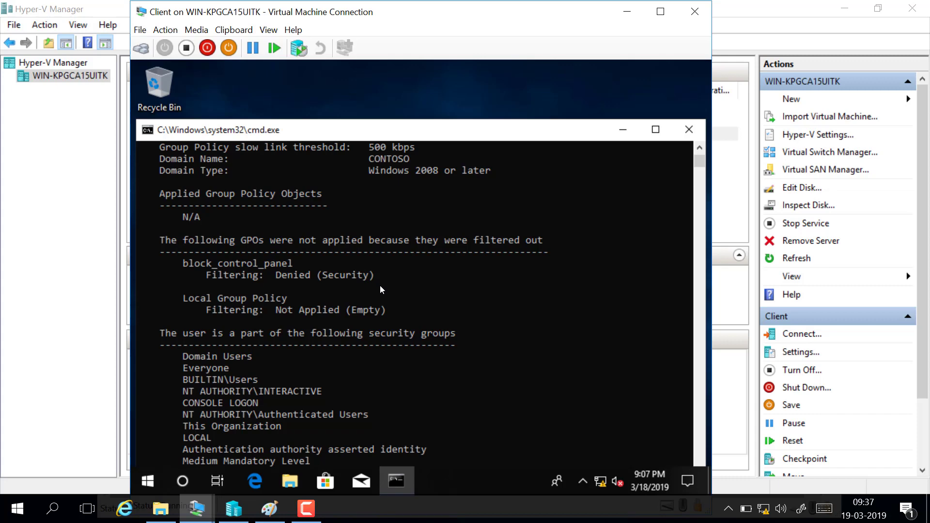
scroll(374, 302, "up", 2)
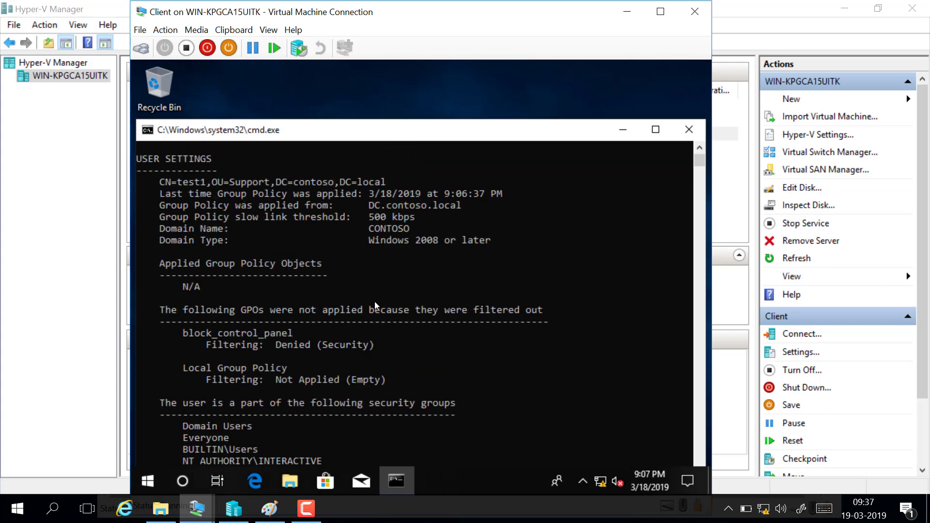